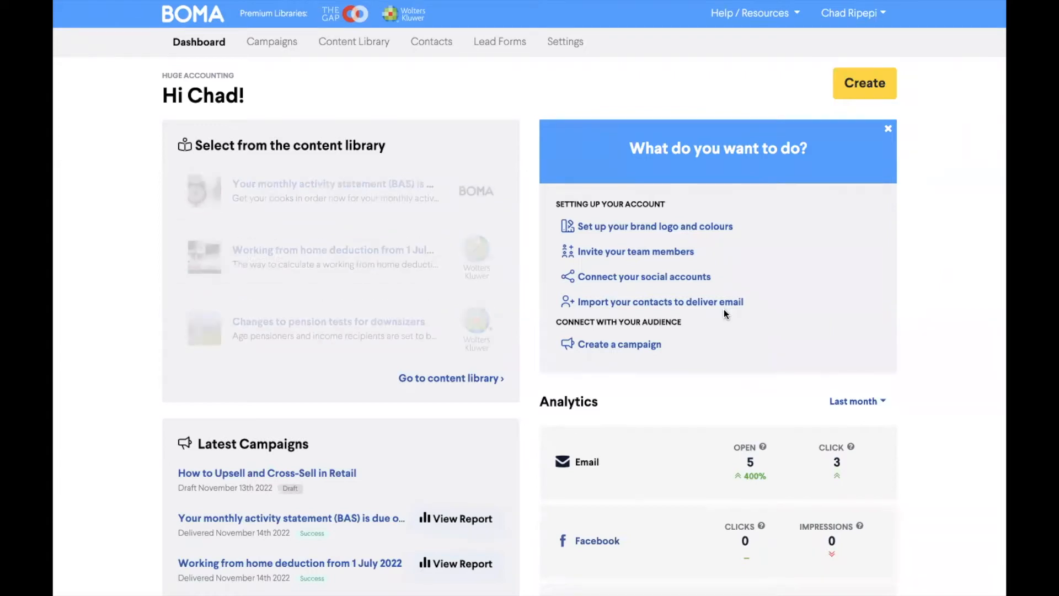
Step: Start a new email campaign called Email - 15th Nov. 2022
left_click(866, 84)
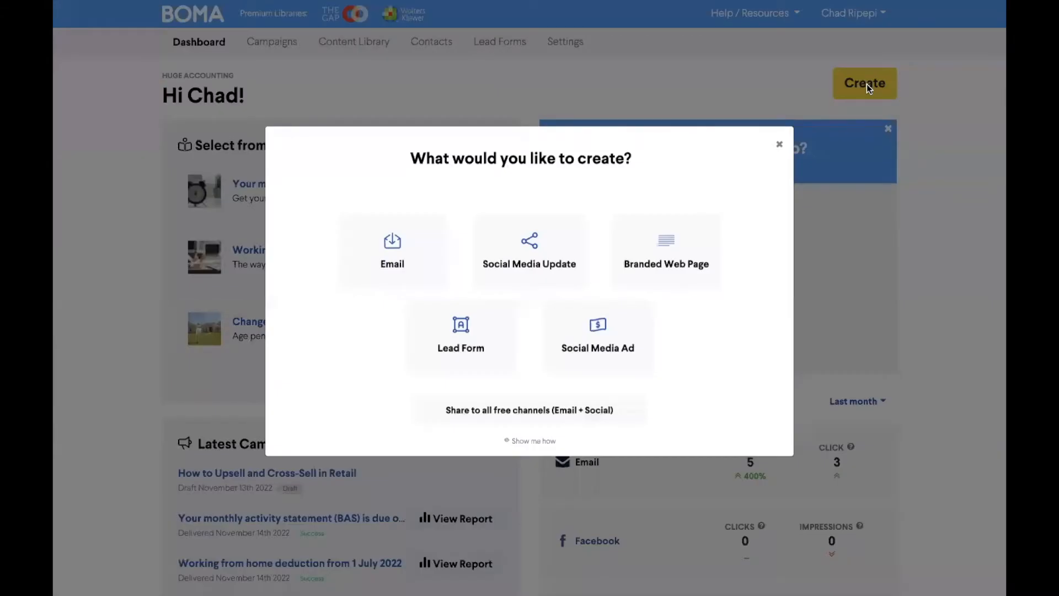
left_click(405, 250)
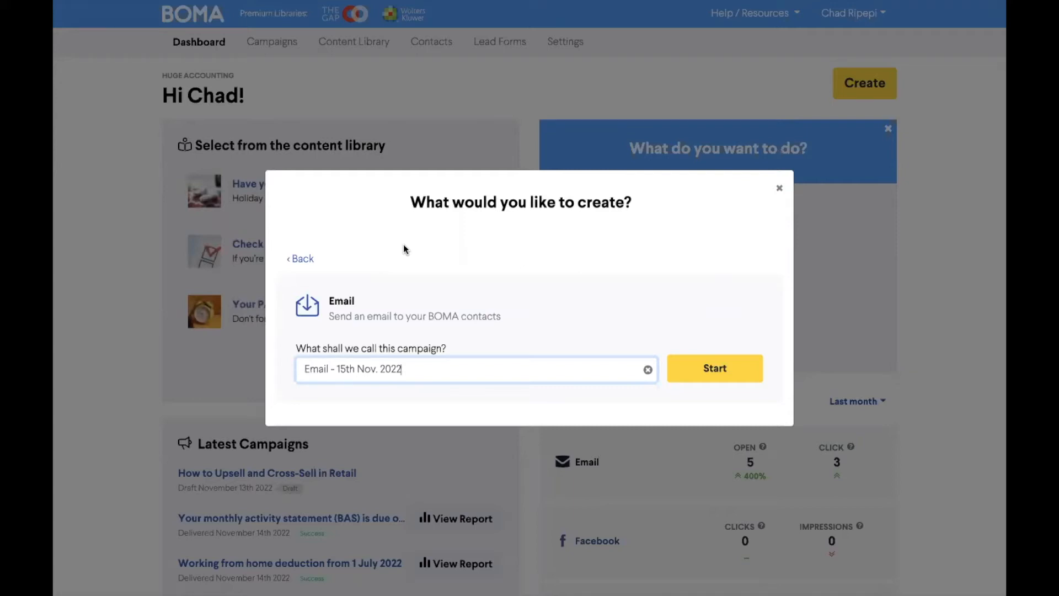
left_click(706, 369)
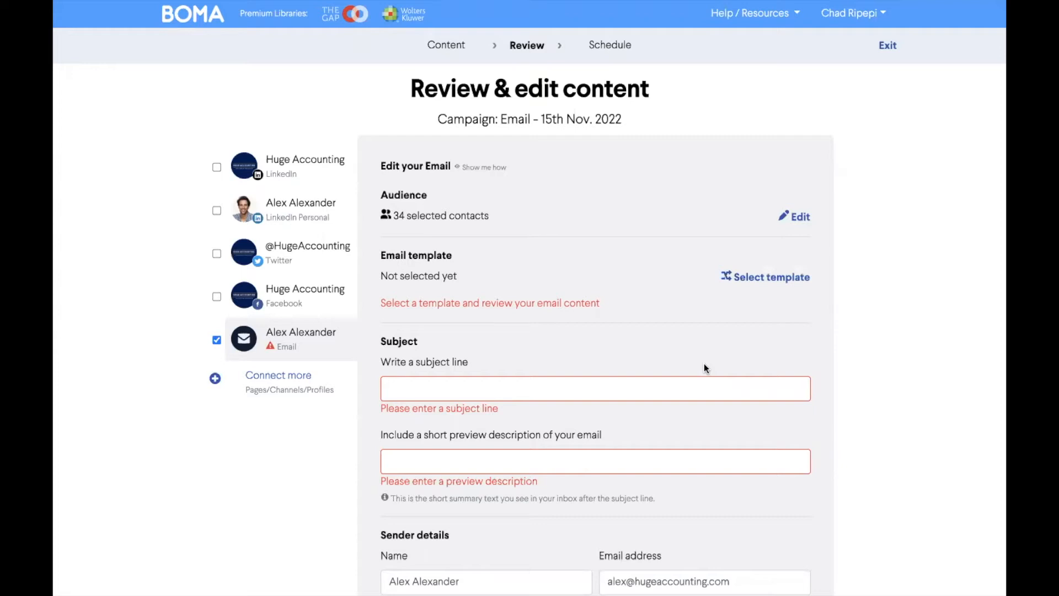
Step: Open the campaign's audience for editing and show the full list of targeted recipients
left_click(796, 219)
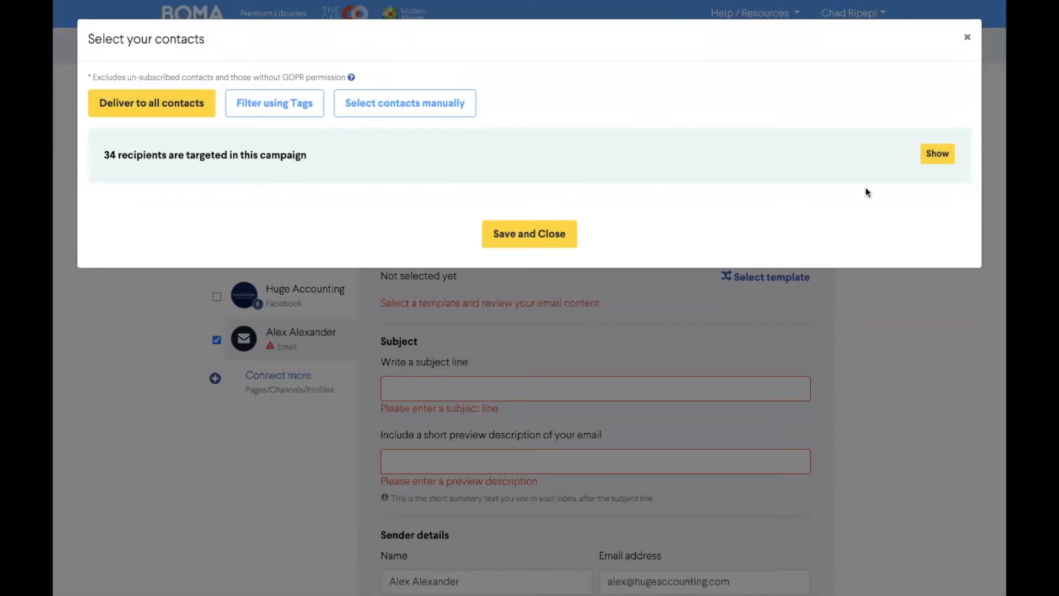
left_click(937, 155)
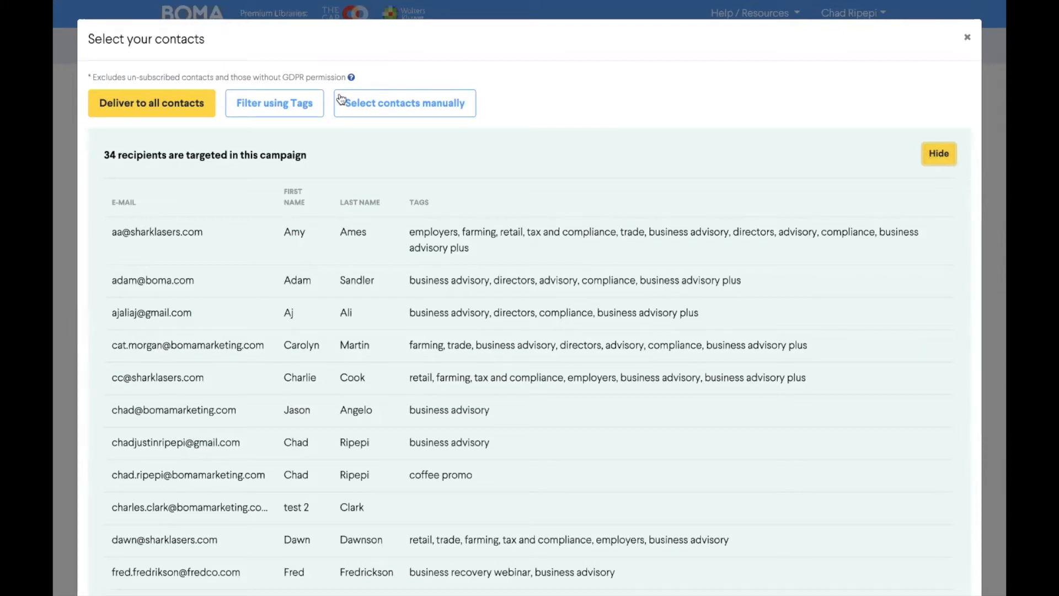
Step: Filter the audience by tags to include only contacts tagged business advisory
left_click(317, 108)
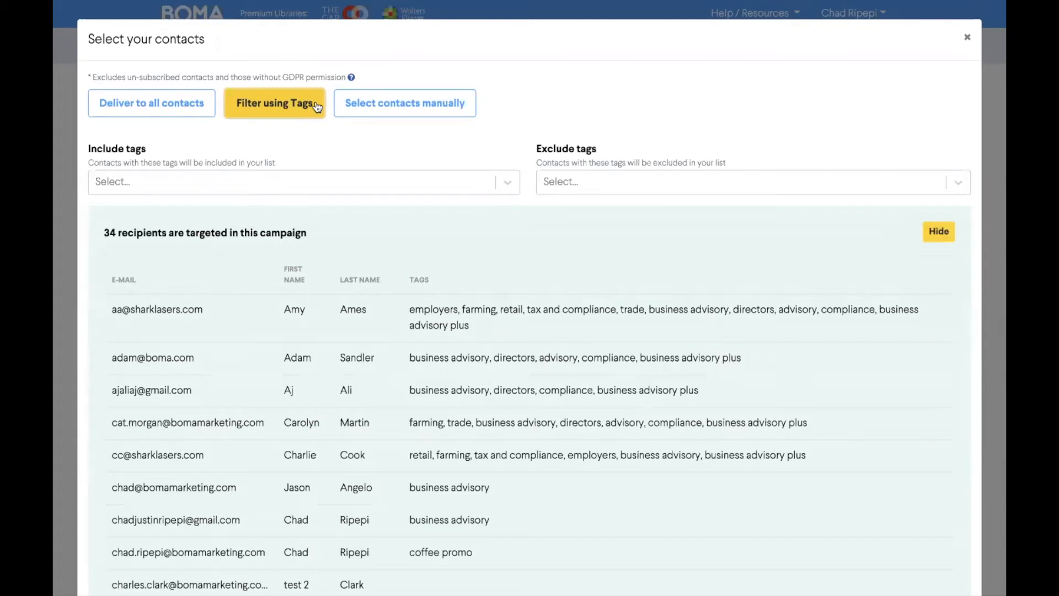
left_click(312, 181)
type("business")
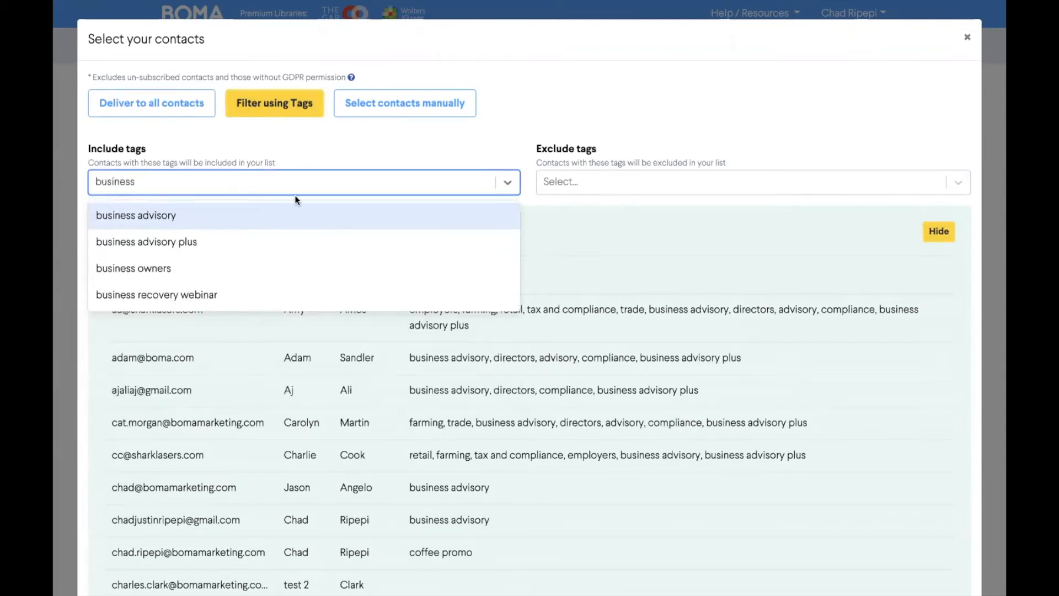
left_click(269, 206)
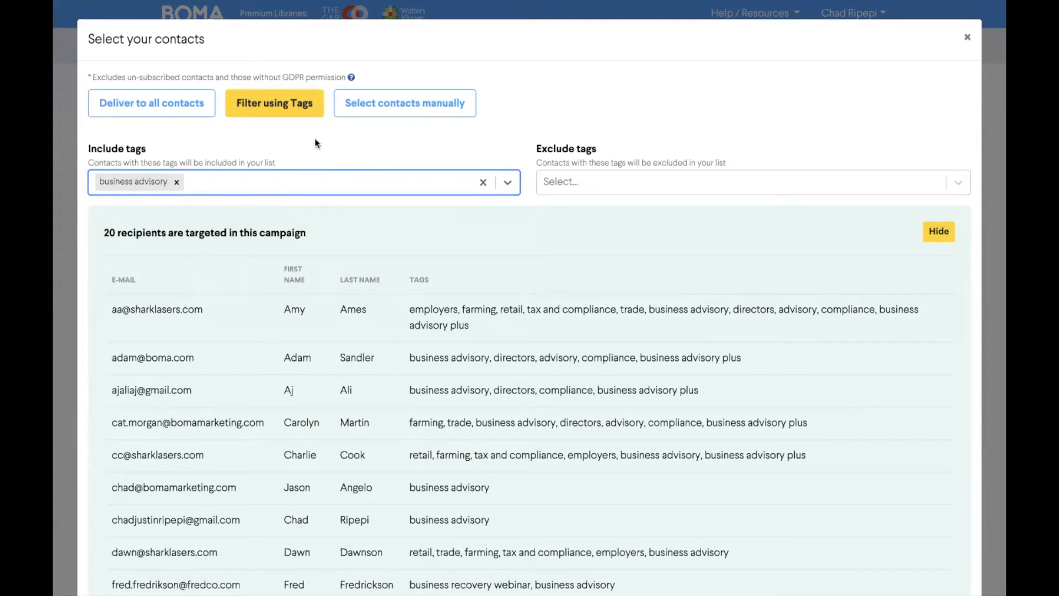
Step: Switch to manual contact selection, choose five contacts including those at Ames & Co and Ali Communications, and return to the campaign review
left_click(370, 113)
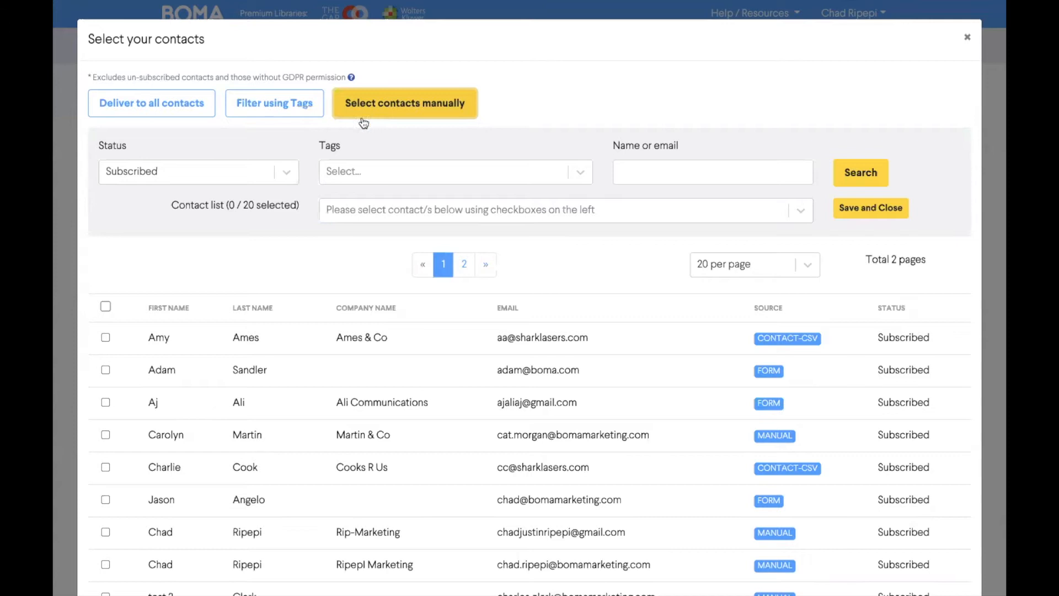
left_click(105, 337)
left_click(105, 401)
scroll(158, 488, "down", 3)
scroll(158, 488, "down", 1)
left_click(105, 353)
left_click(106, 385)
left_click(106, 450)
left_click(855, 33)
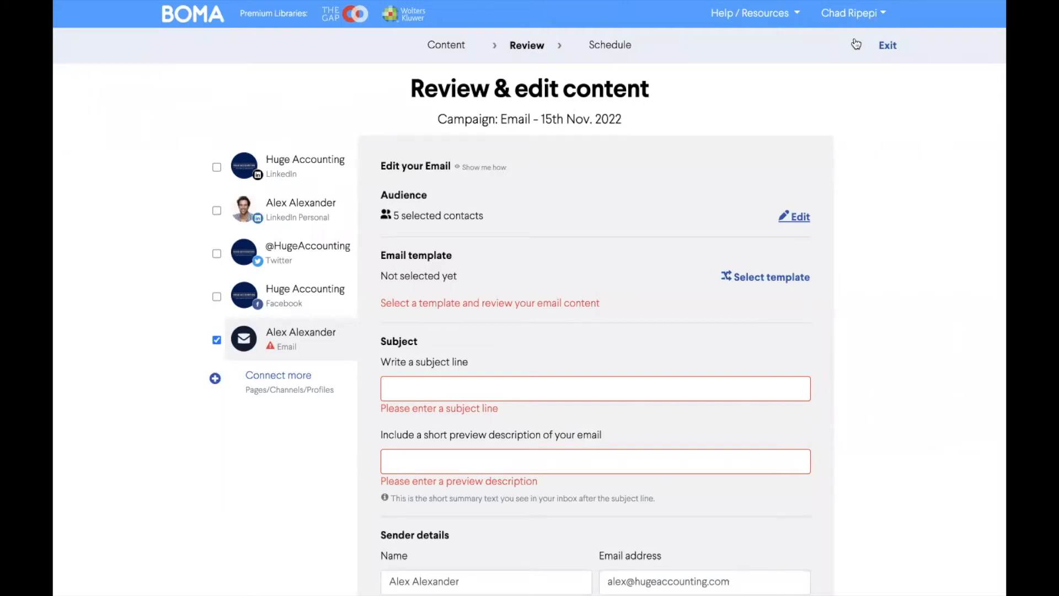
Step: Choose the Branded Empty template for the email and open it for editing
left_click(765, 277)
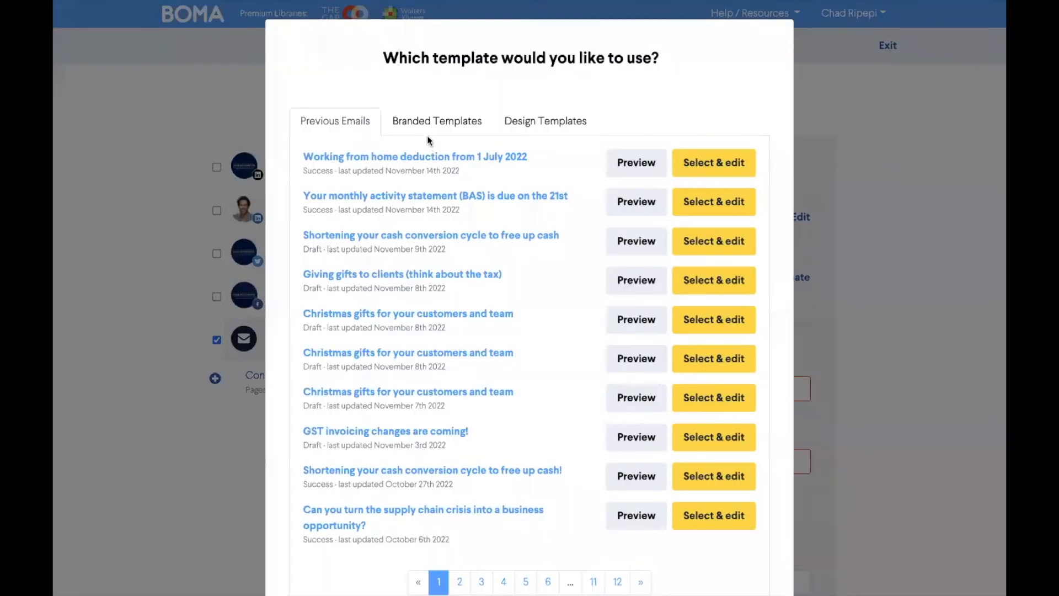
left_click(435, 114)
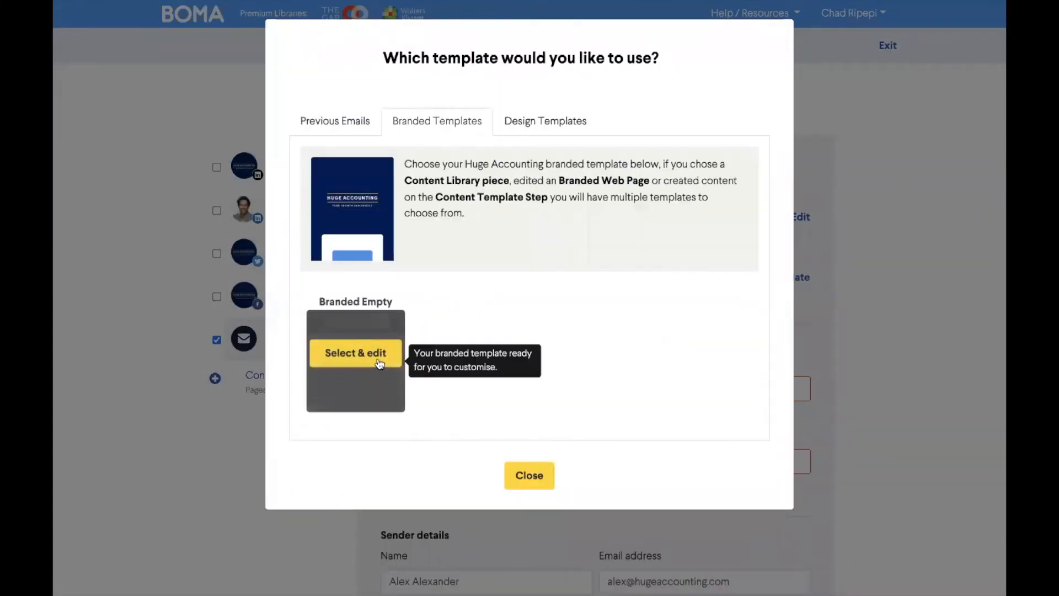
left_click(380, 362)
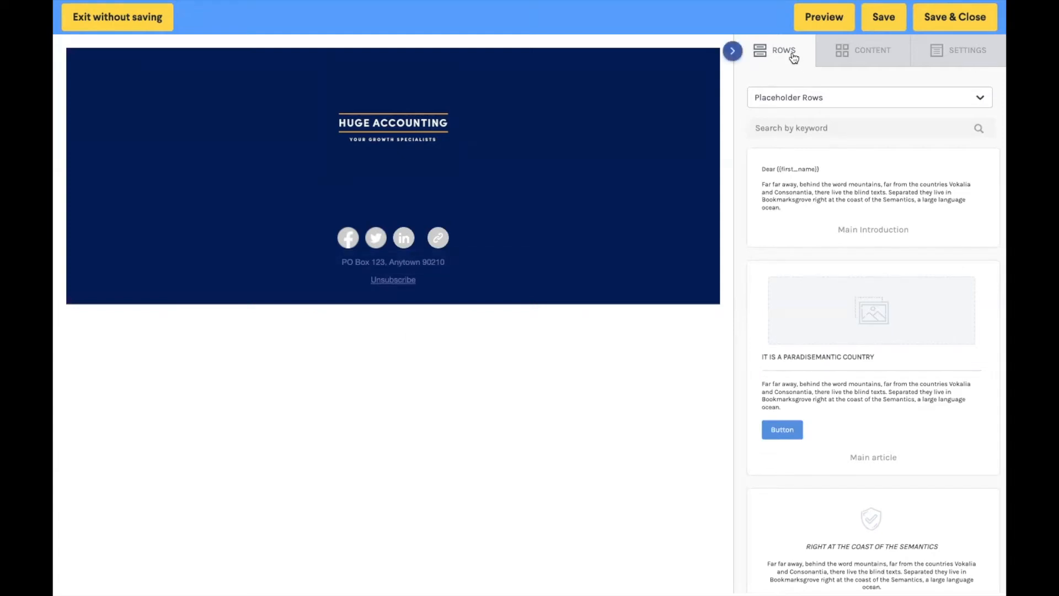
Step: Import the article "Does your business have a CSR strategy?" from the content library, filtering by the Sales & Marketing category
left_click(867, 105)
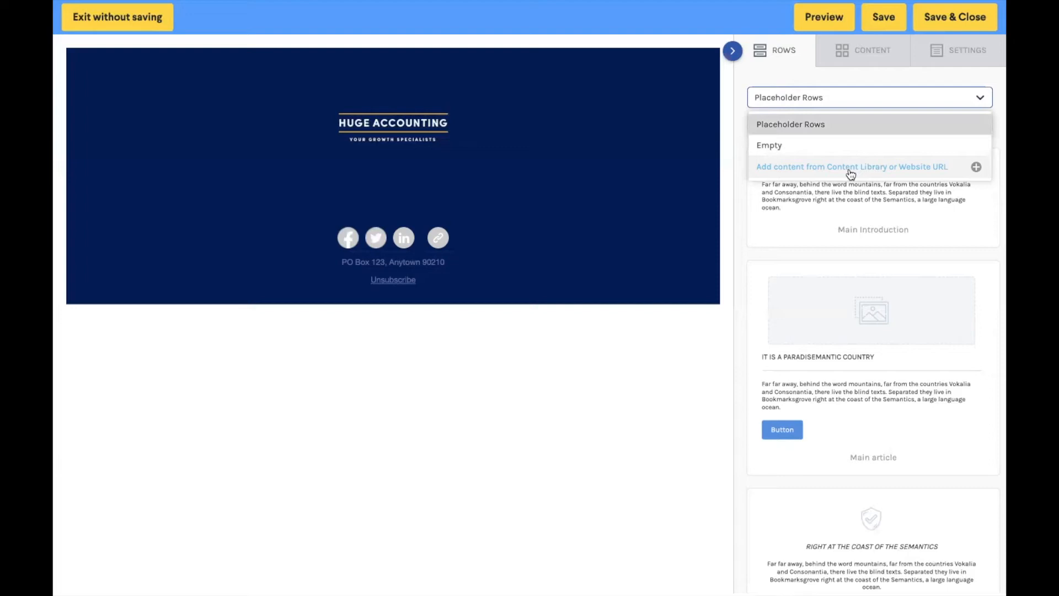
left_click(851, 168)
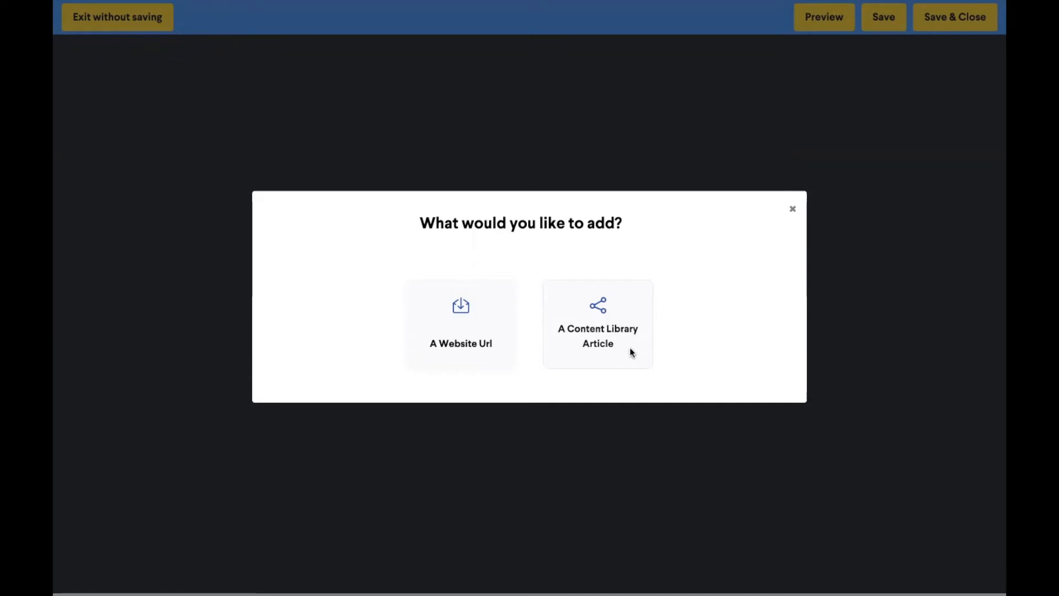
left_click(632, 353)
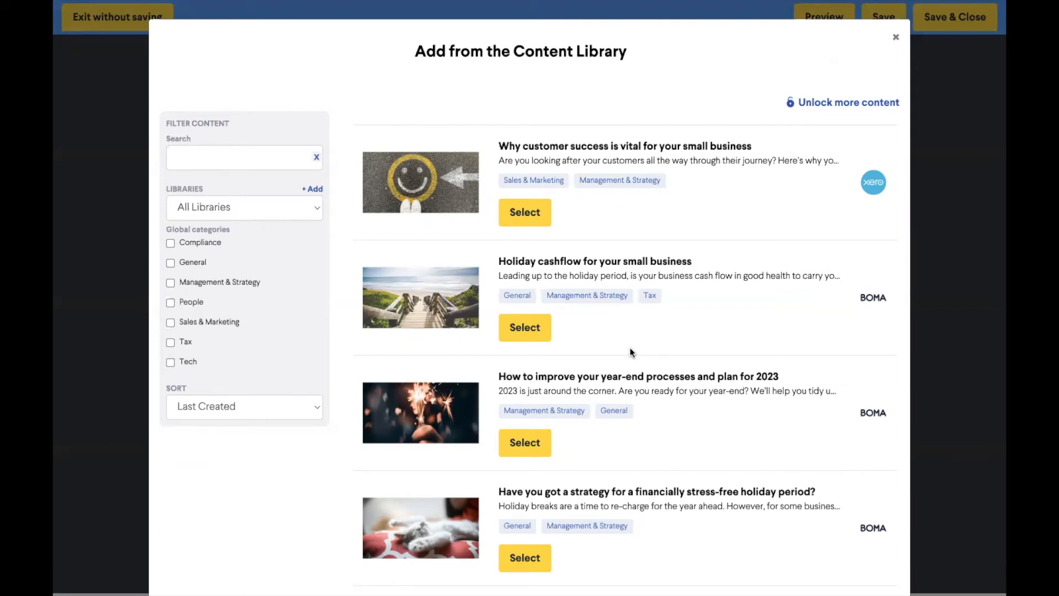
left_click(295, 211)
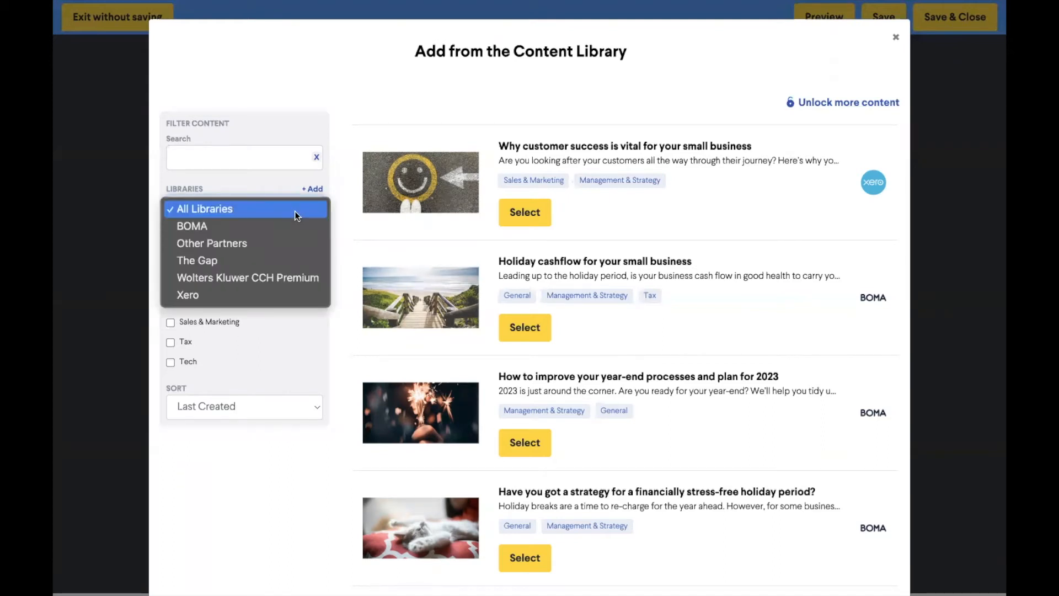
left_click(278, 369)
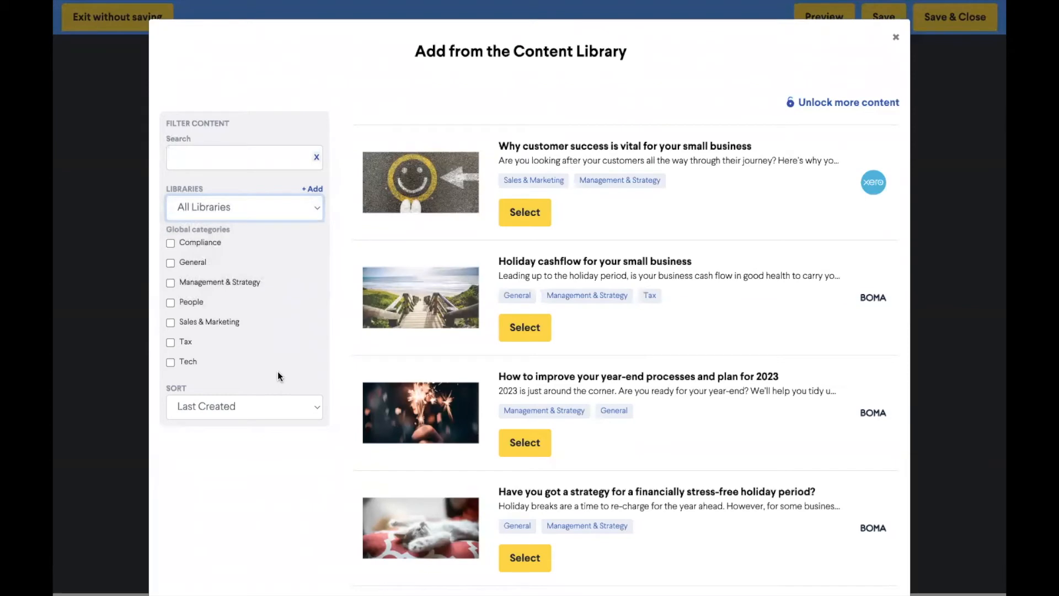
left_click(169, 323)
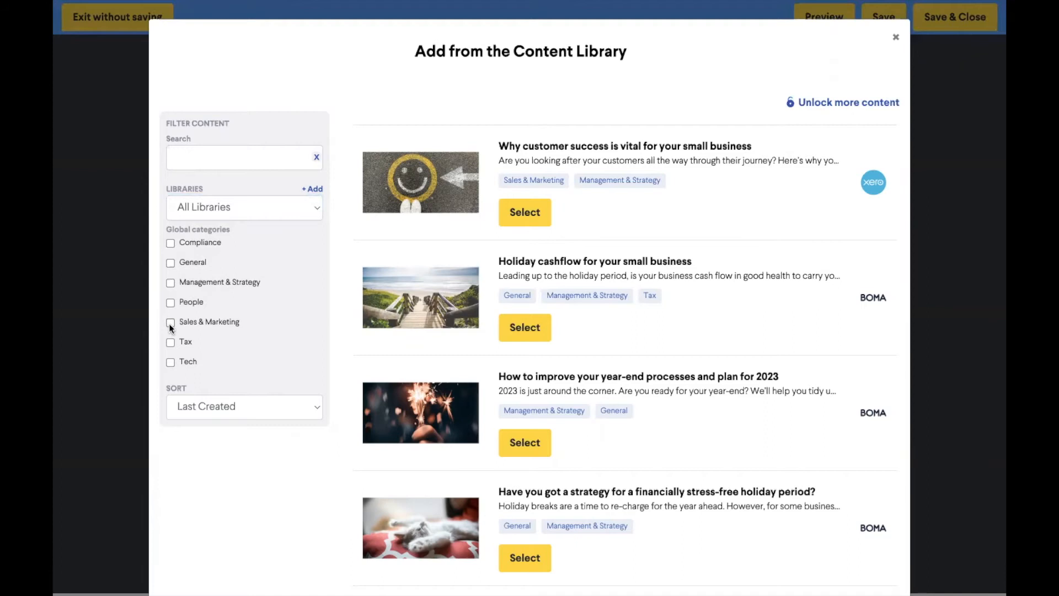
left_click(170, 322)
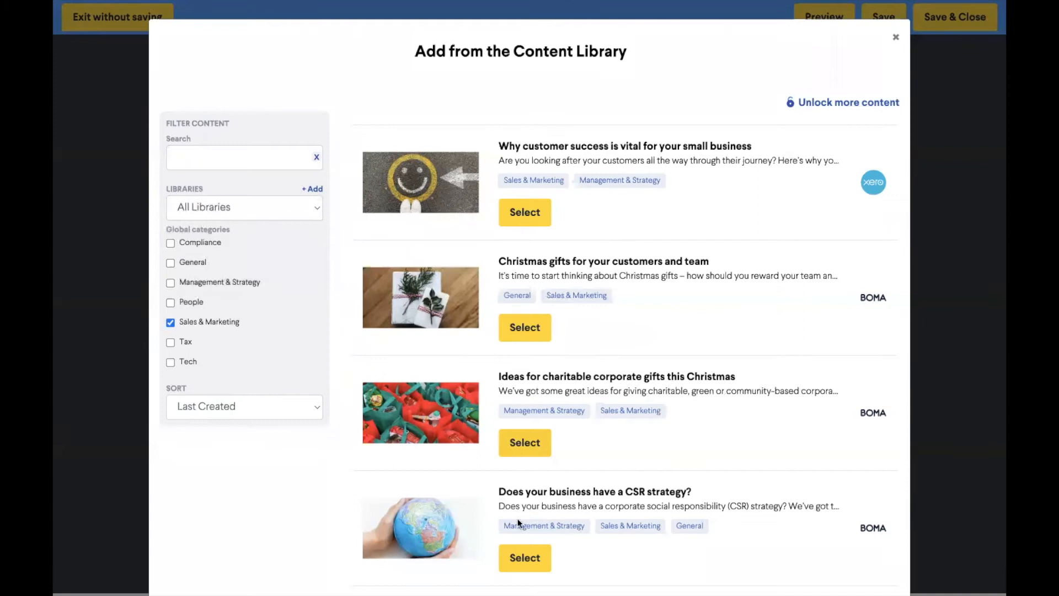
left_click(523, 557)
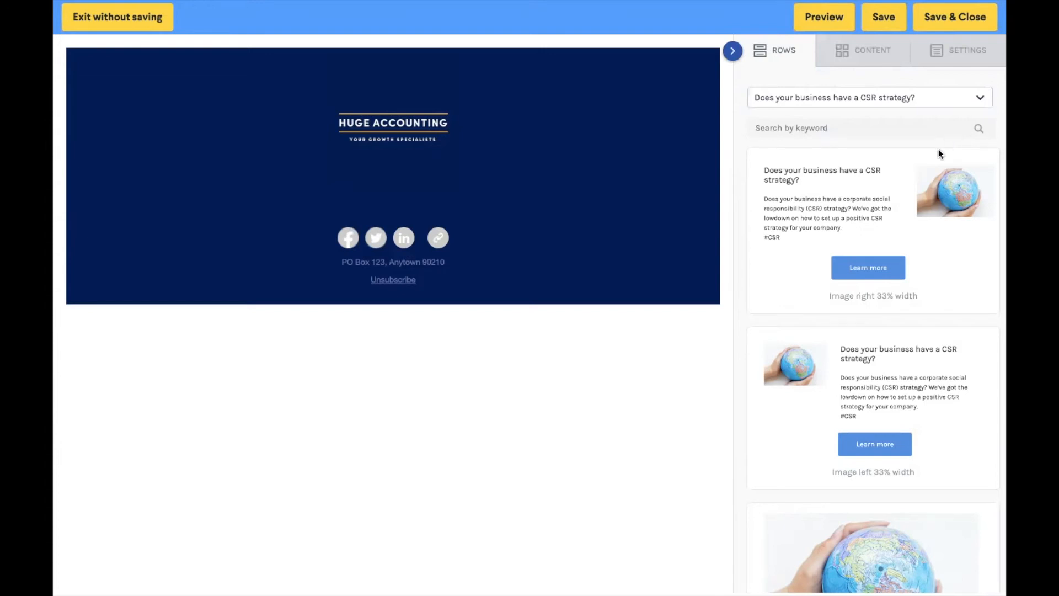
Step: Place the CSR article's "Hero image full text" row between the header logo and the footer
scroll(900, 200, "down", 5)
scroll(901, 201, "down", 15)
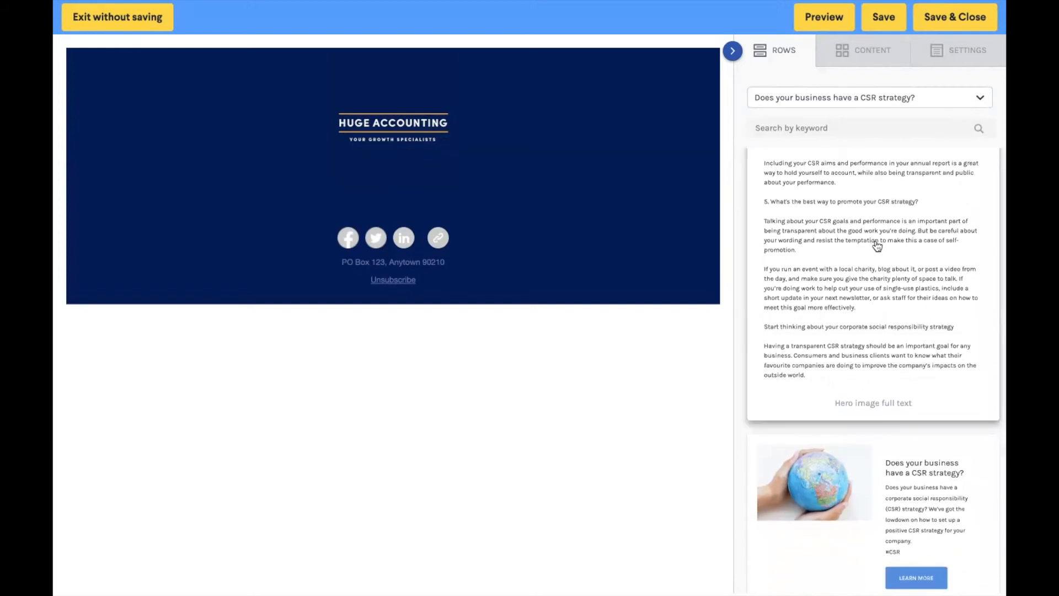
left_click_drag(876, 246, 475, 202)
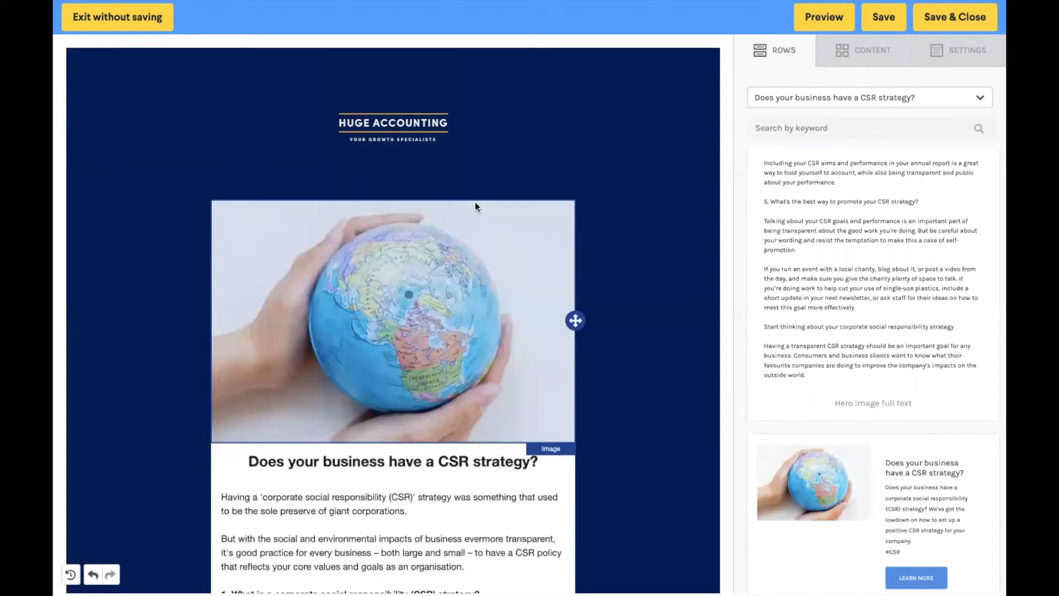
Step: Add a divider below the last paragraph of the CSR article
scroll(475, 202, "down", 8)
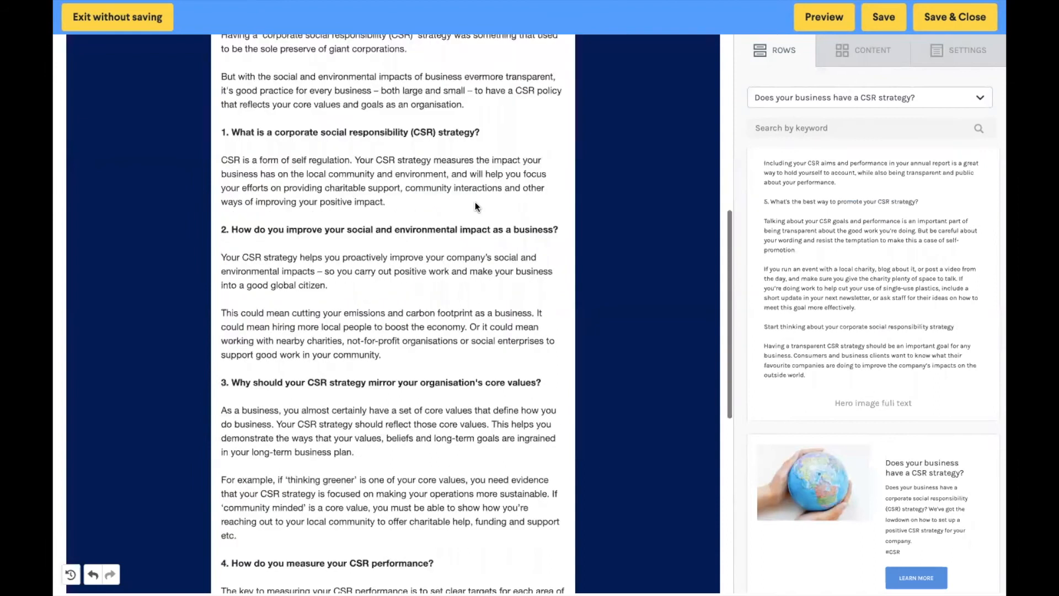
scroll(475, 202, "down", 7)
scroll(475, 202, "down", 2)
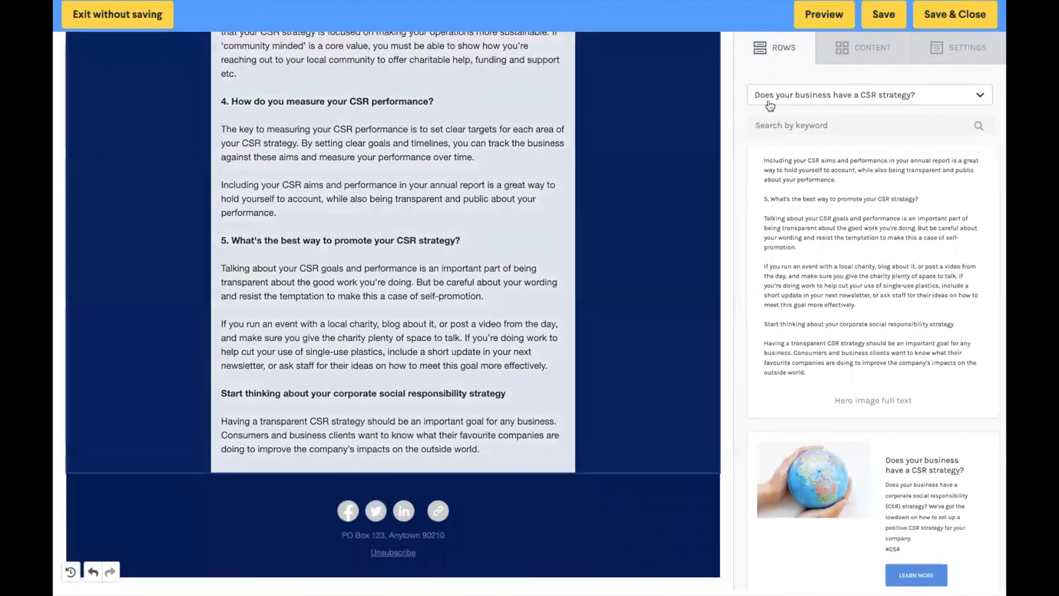
left_click(883, 53)
left_click_drag(949, 110, 351, 451)
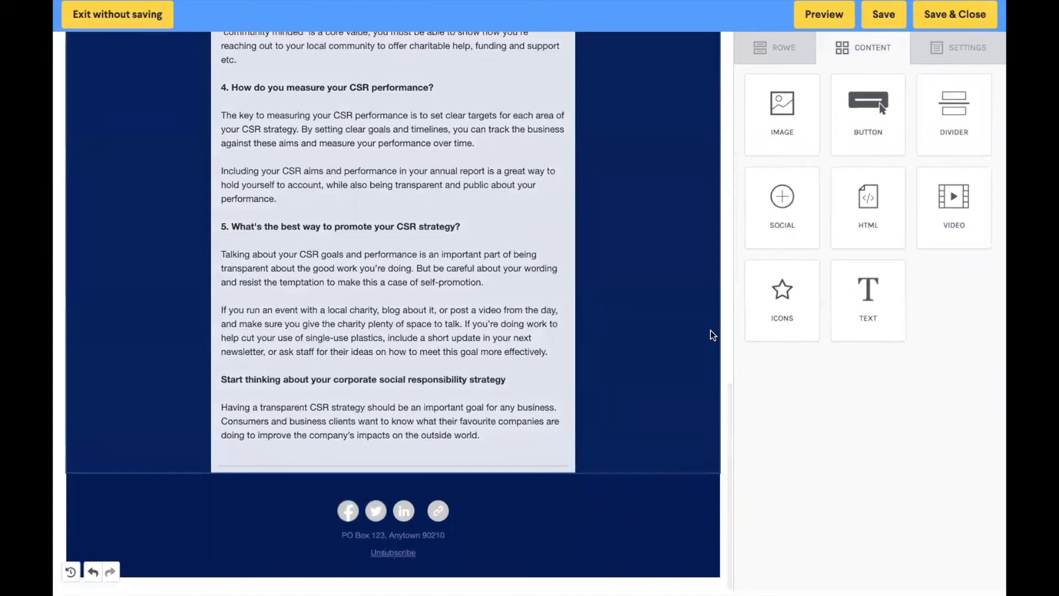
Step: Import the tax article "Your monthly activity statement (BAS) is due on the 21st" and place its "Image right 33% width" row below the divider
left_click(783, 46)
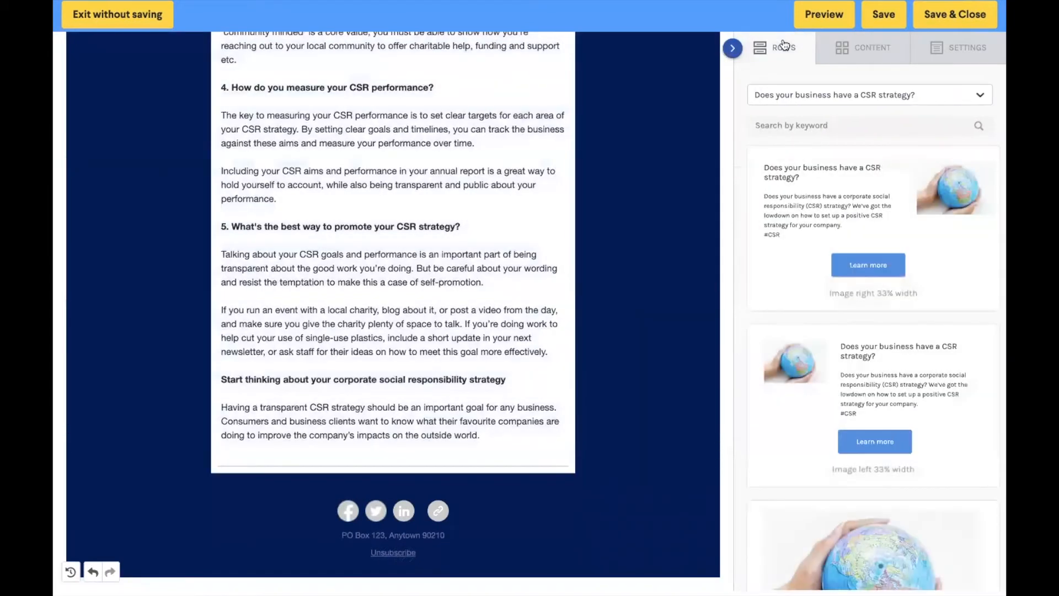
left_click(898, 98)
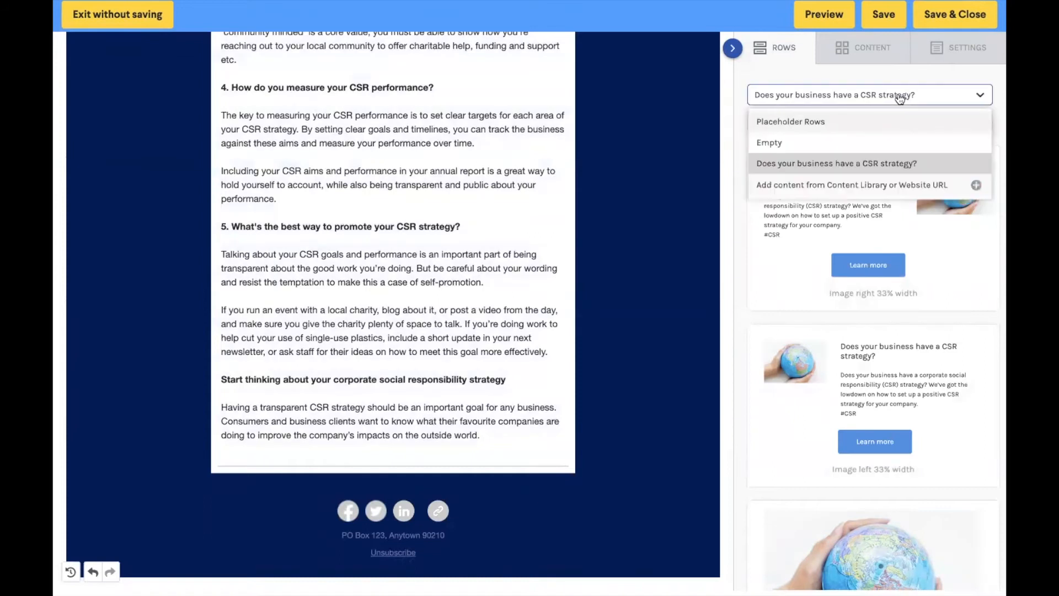
left_click(886, 186)
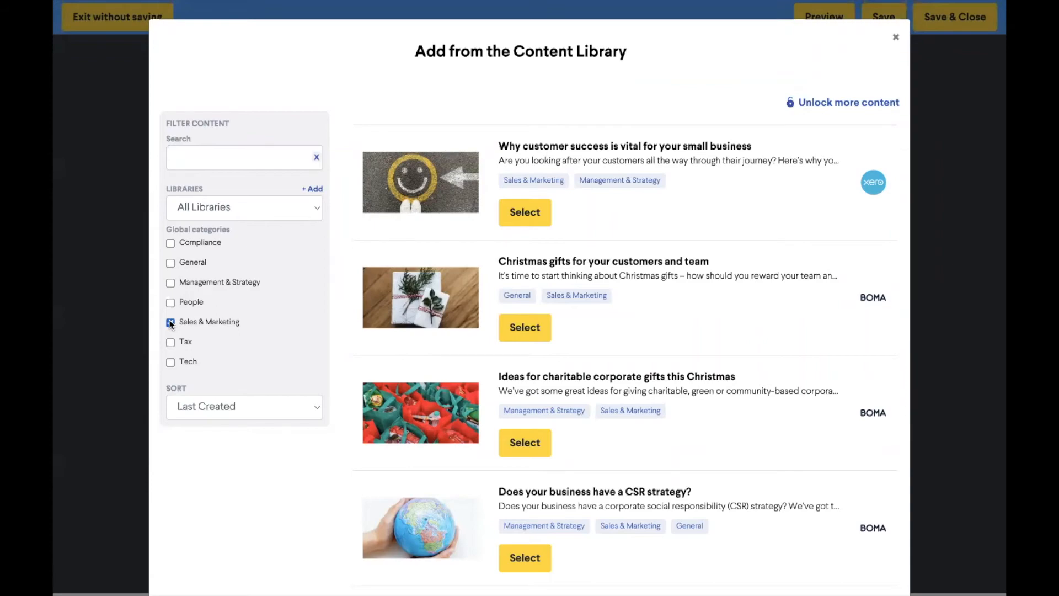
left_click(170, 342)
scroll(462, 302, "down", 5)
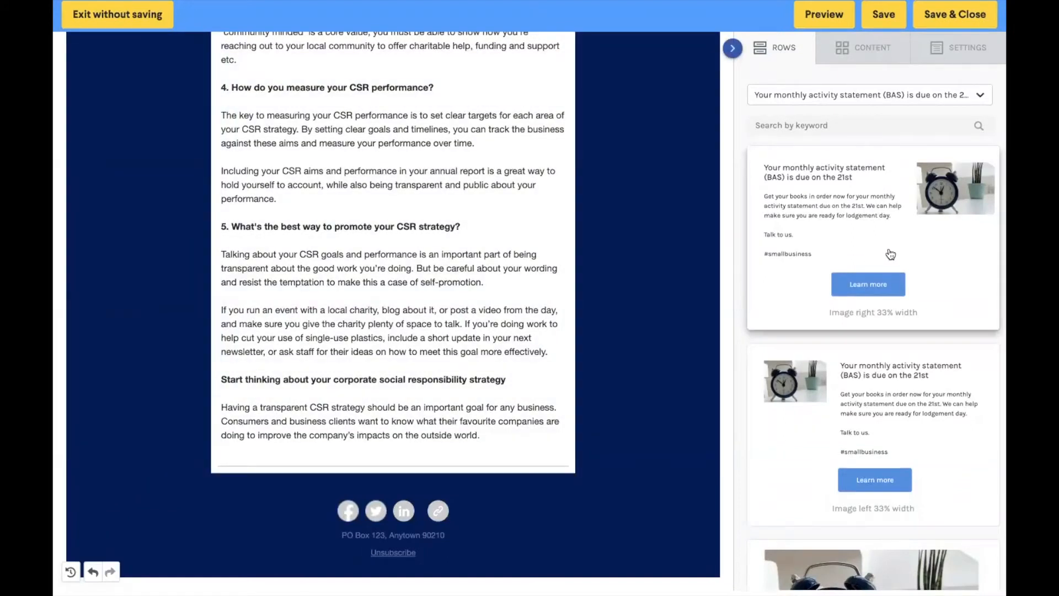
left_click_drag(890, 254, 418, 469)
scroll(512, 343, "down", 4)
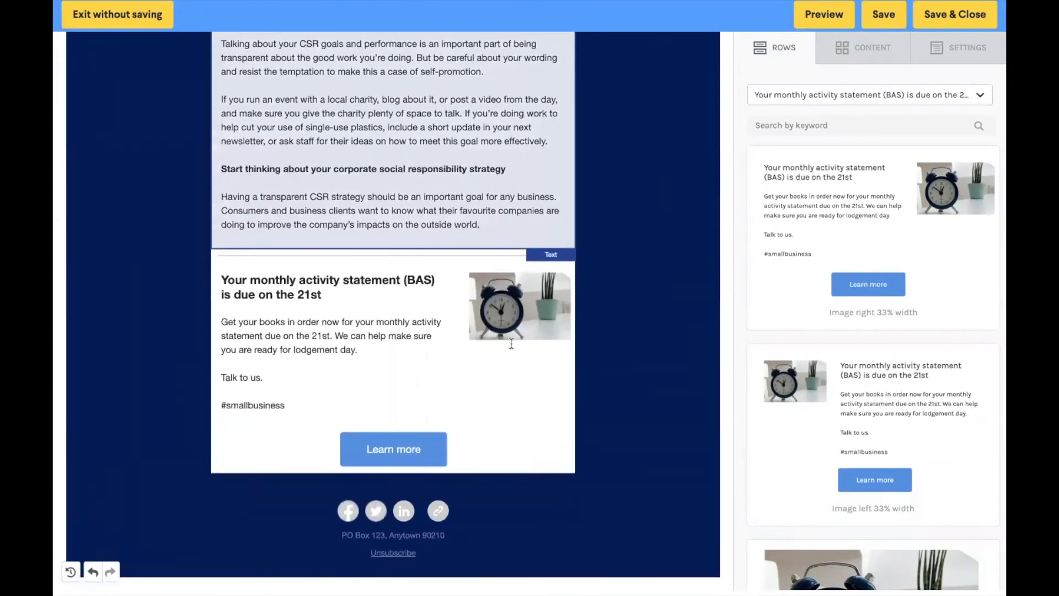
Step: Add a divider and a button beneath the monthly activity statement article, above the footer's social icons
left_click(856, 55)
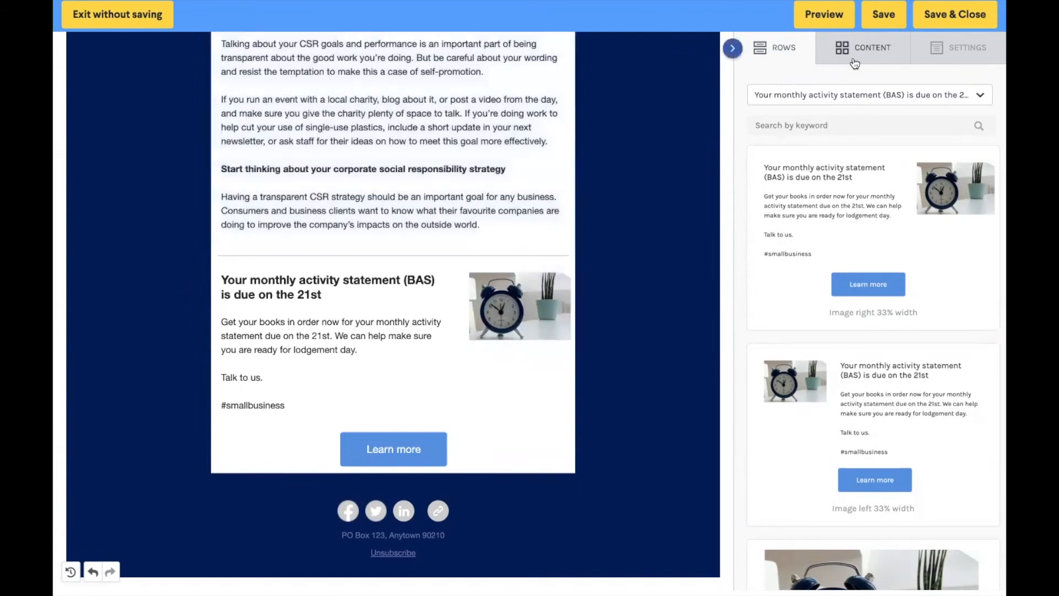
left_click_drag(968, 117, 360, 483)
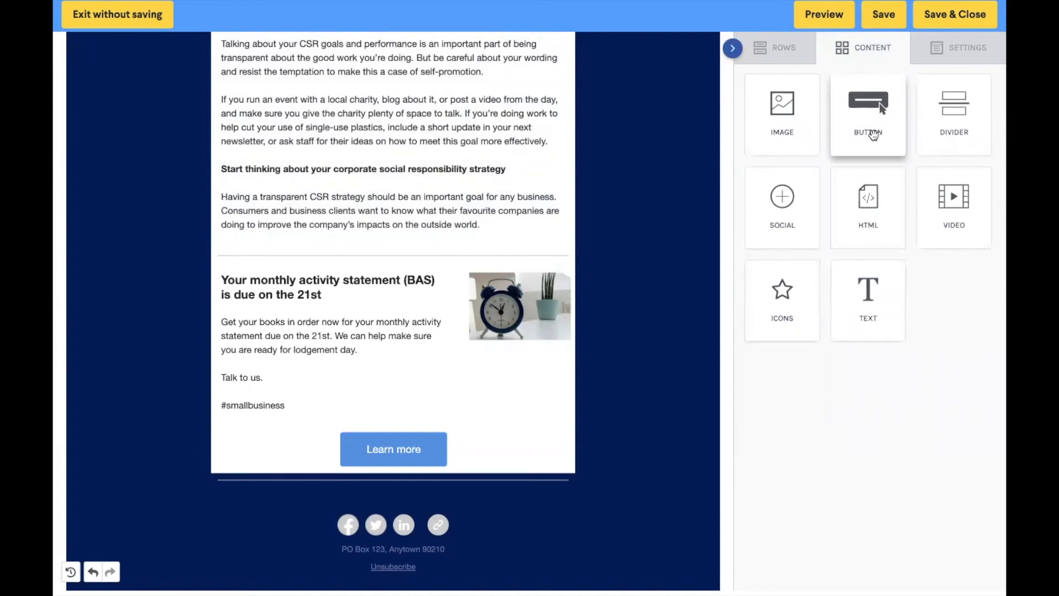
left_click_drag(872, 135, 403, 490)
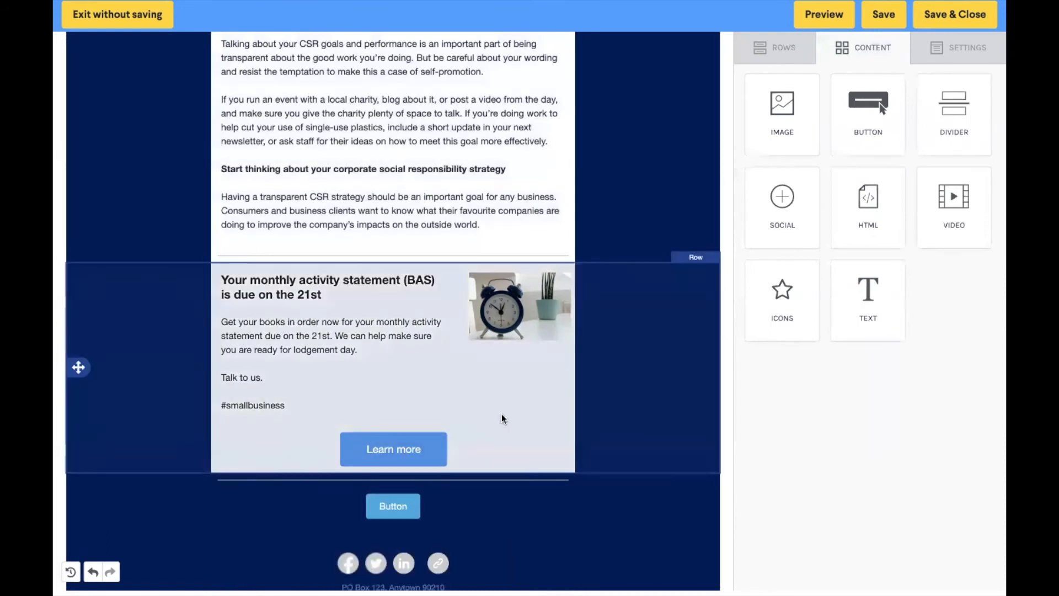
scroll(503, 418, "down", 1)
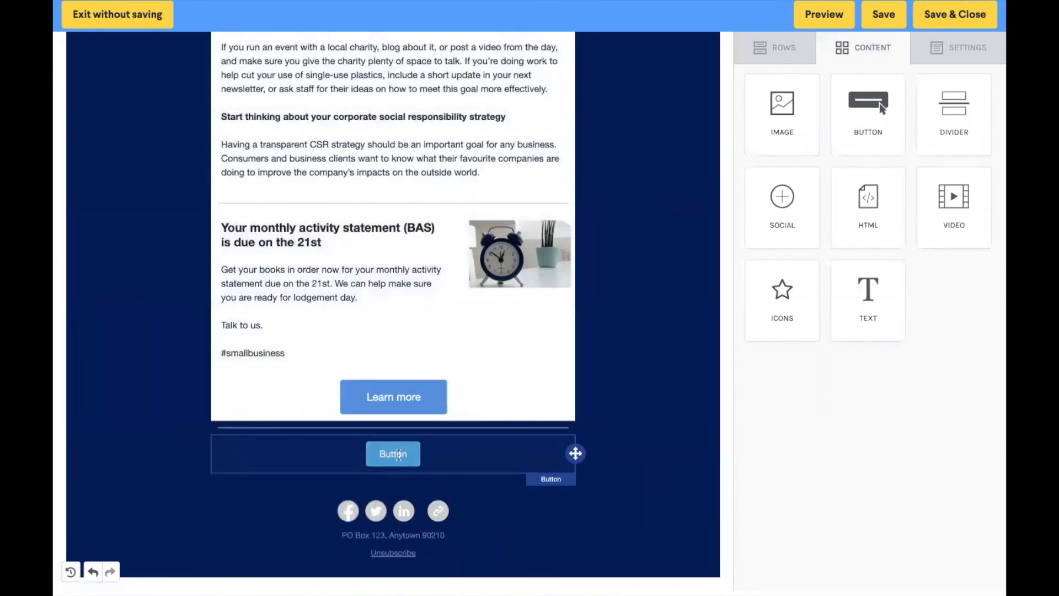
Step: Change the label of the new button above the footer's social icons to "Contact Us"
left_click(399, 455)
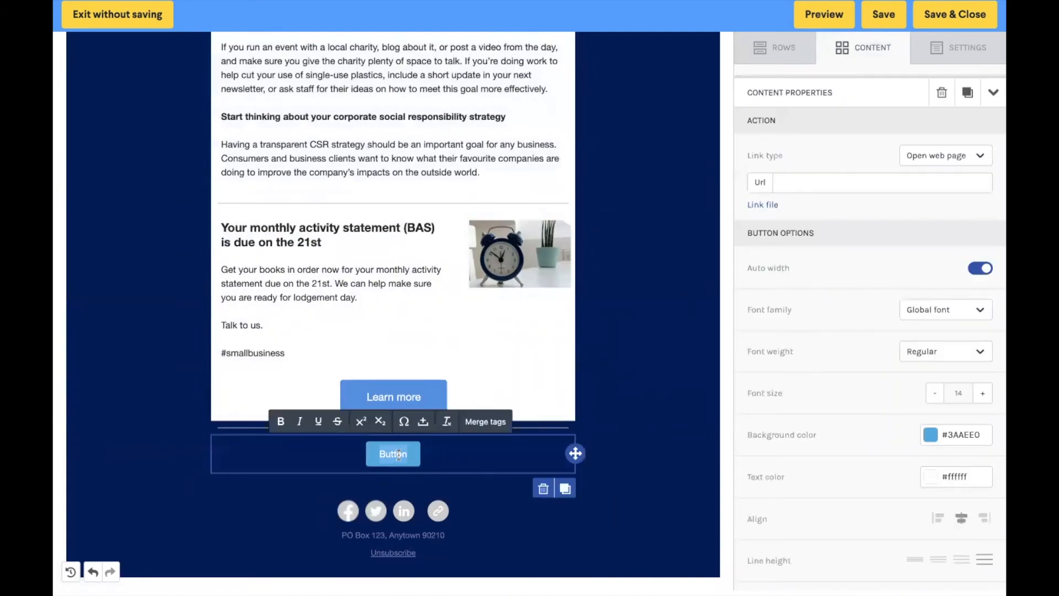
type("Conta")
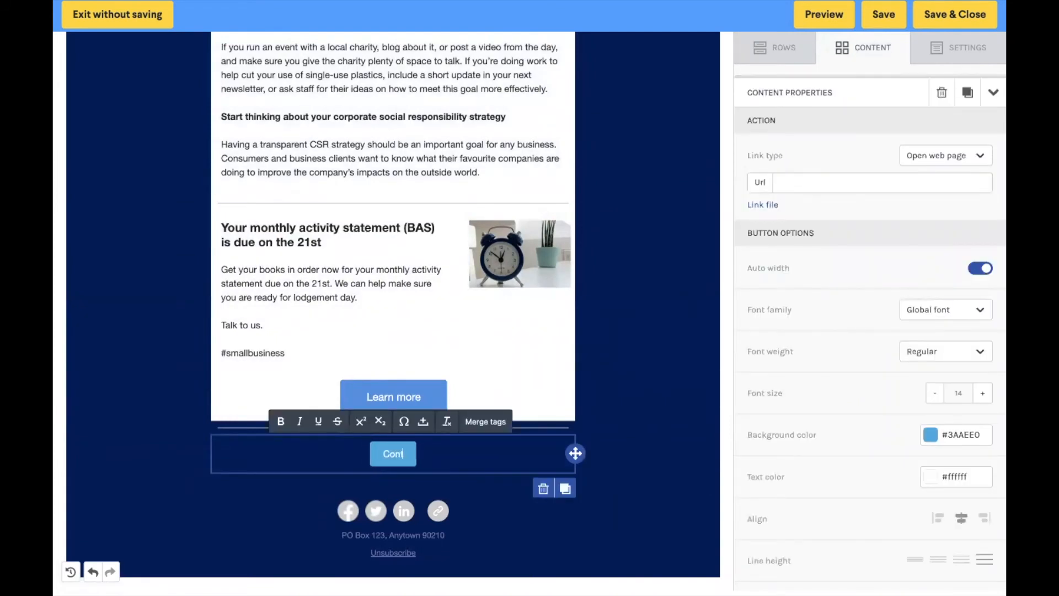
type("ct Us")
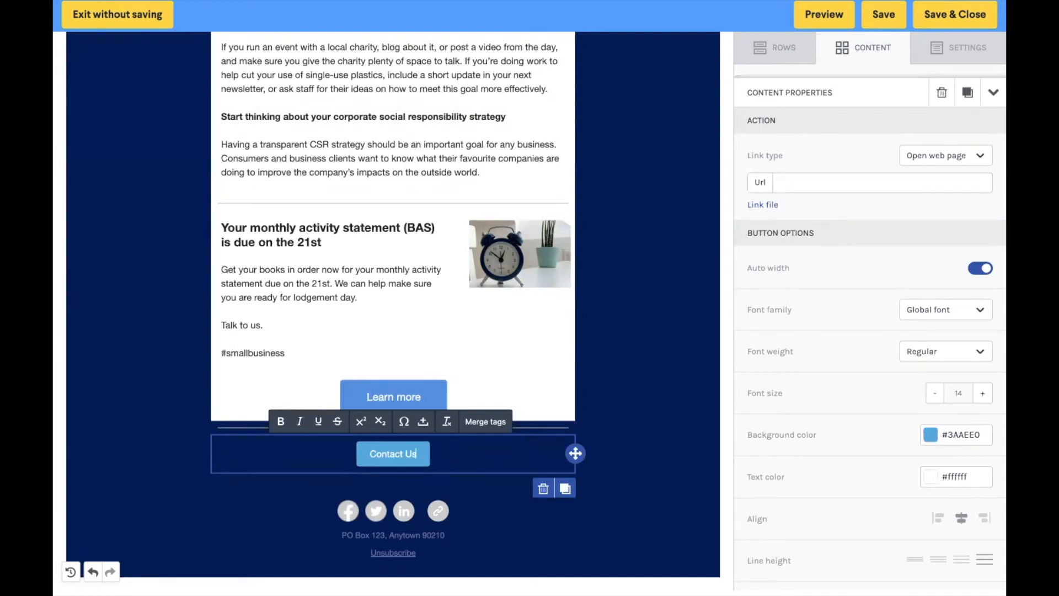
Step: Try the "Send email" and "Make call" link types on the Contact Us button
left_click(944, 157)
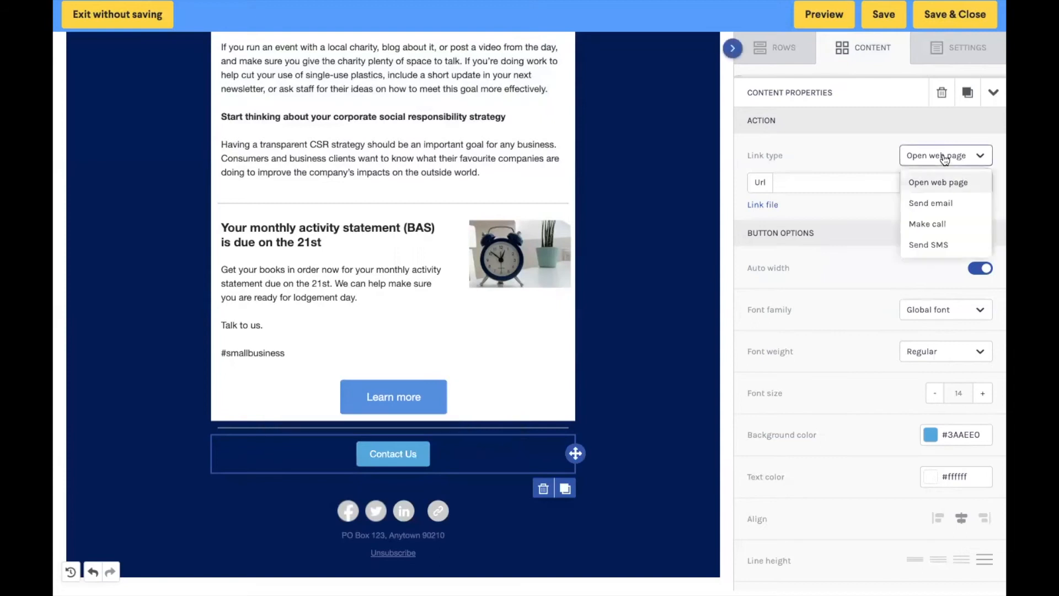
left_click(956, 203)
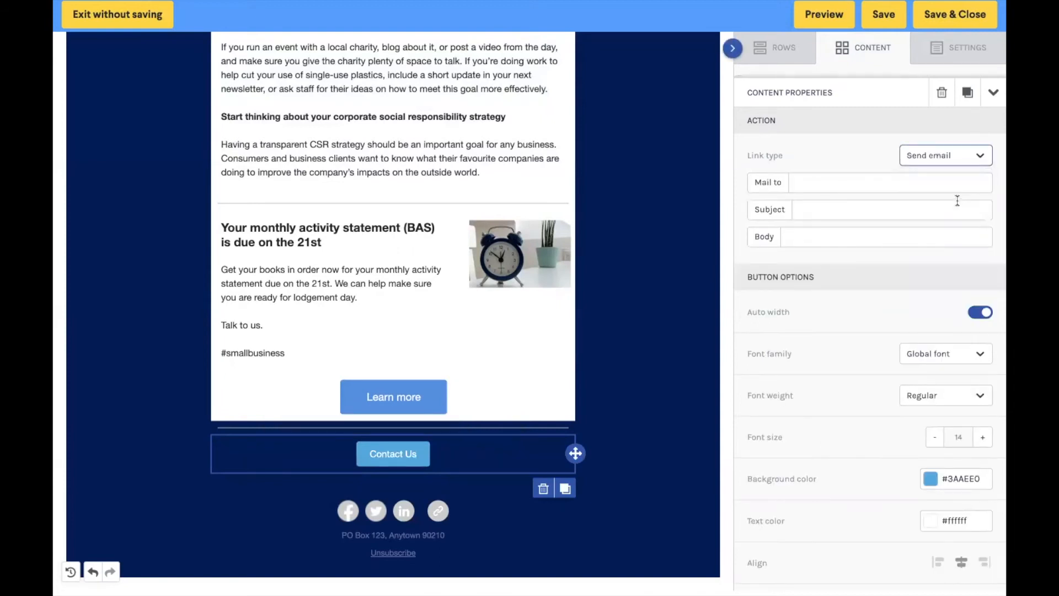
left_click(881, 184)
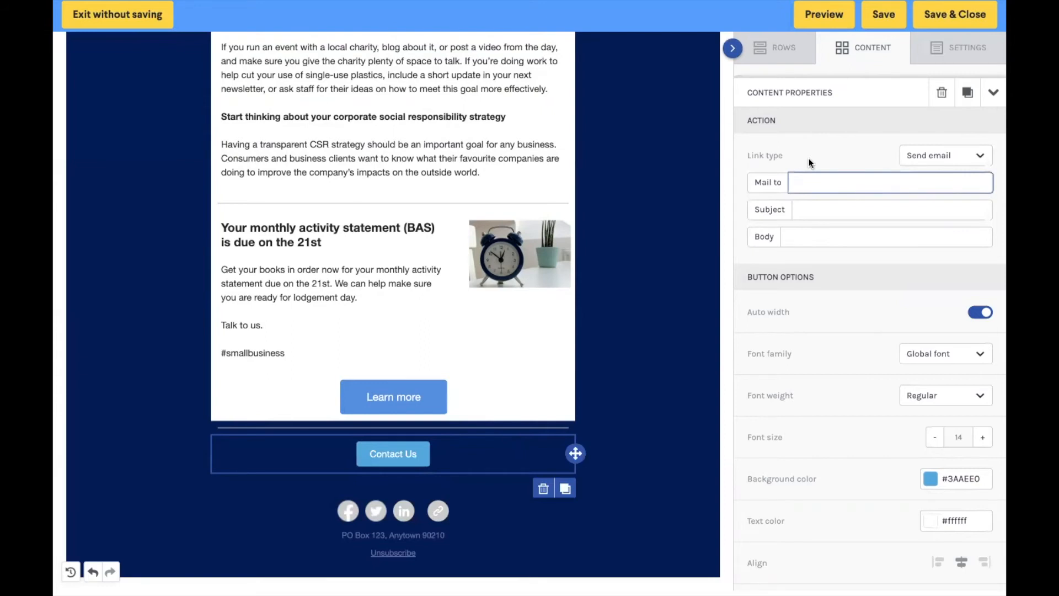
left_click(817, 212)
left_click(858, 237)
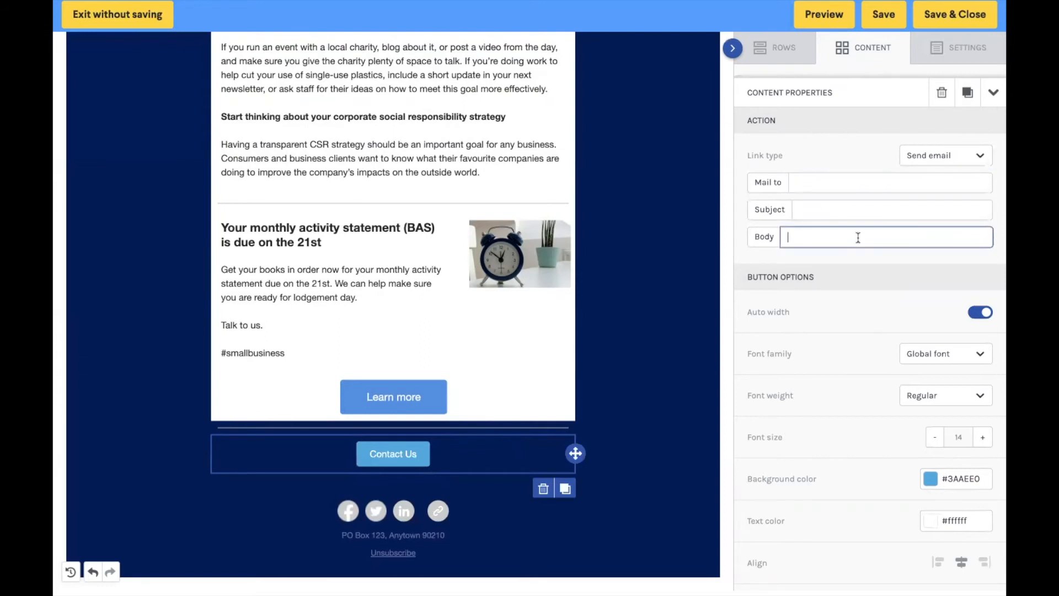
left_click(965, 151)
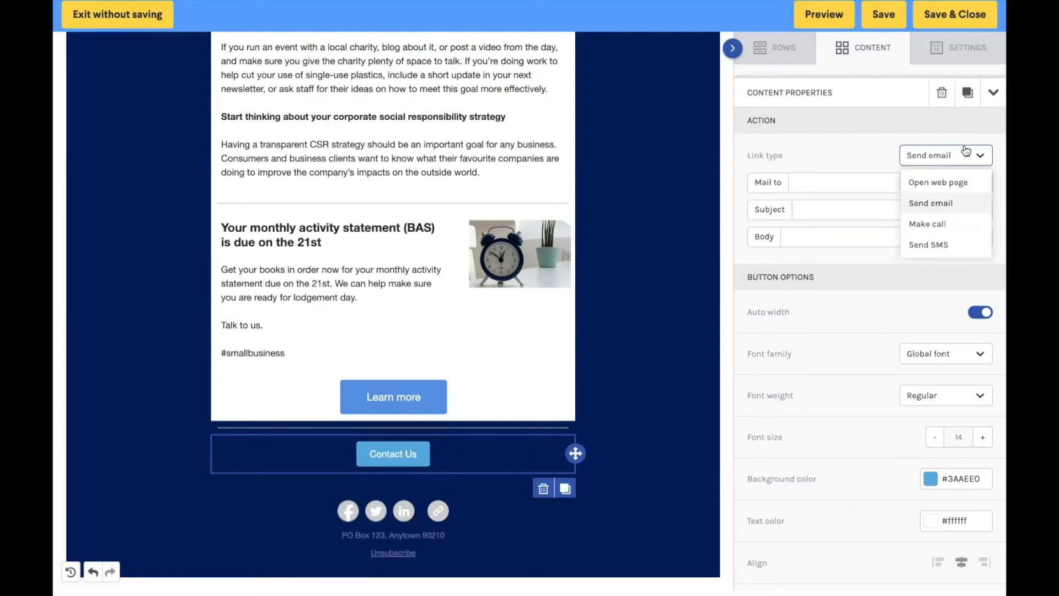
left_click(962, 226)
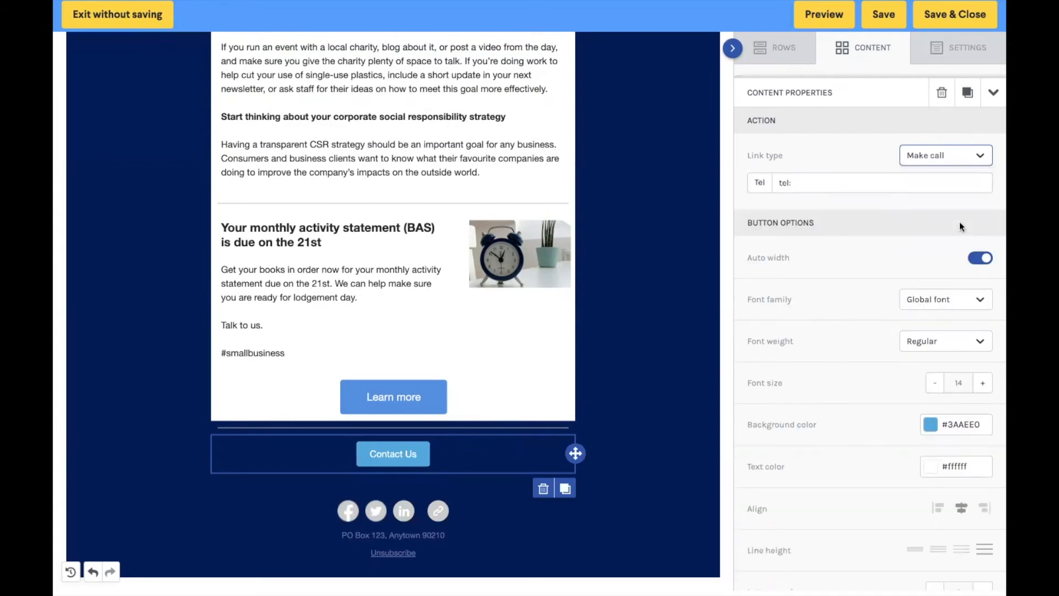
left_click(885, 177)
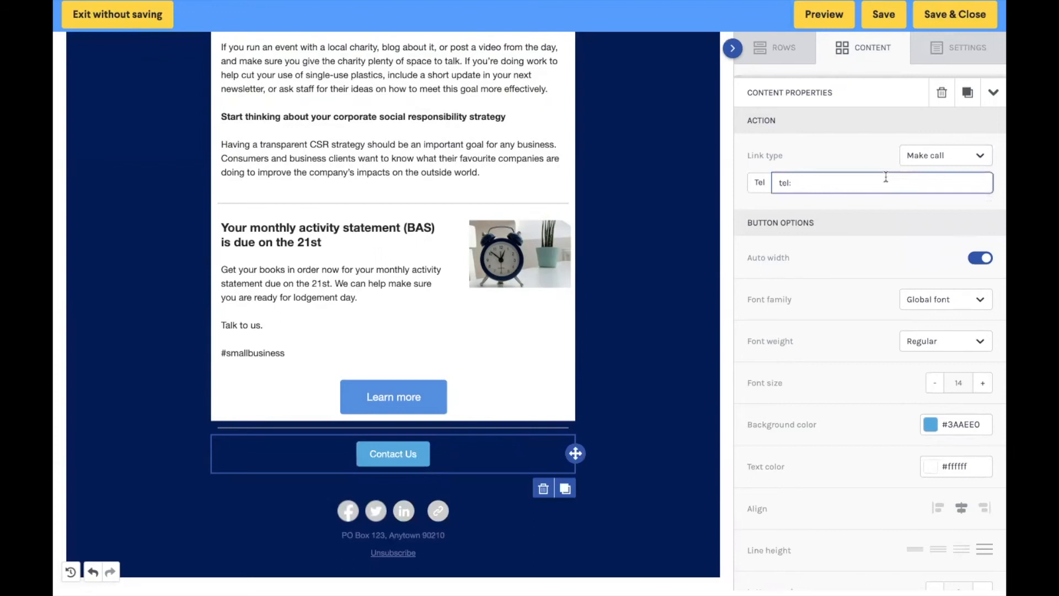
Step: Link the Contact Us button to the web page bomamarketing.com
left_click(930, 160)
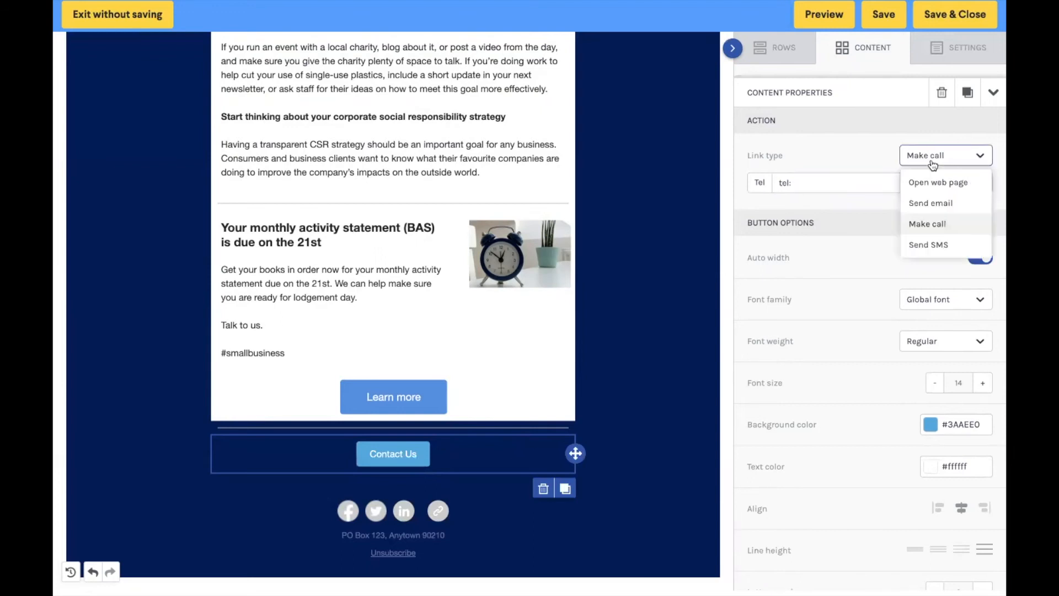
left_click(941, 247)
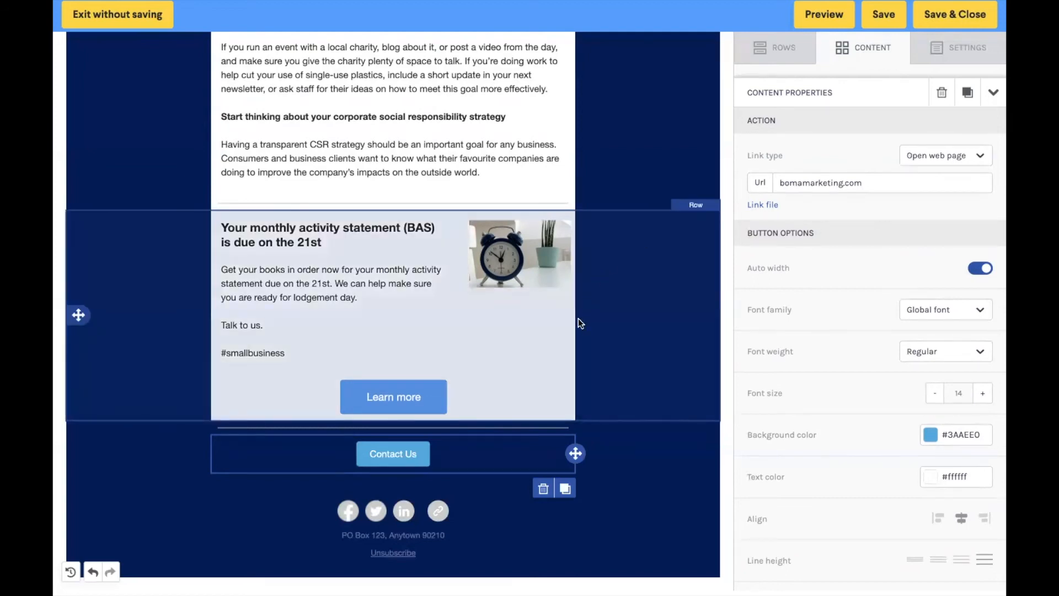
Step: Preview the email in desktop mode and look through it from the header logo to the footer
scroll(578, 319, "up", 10)
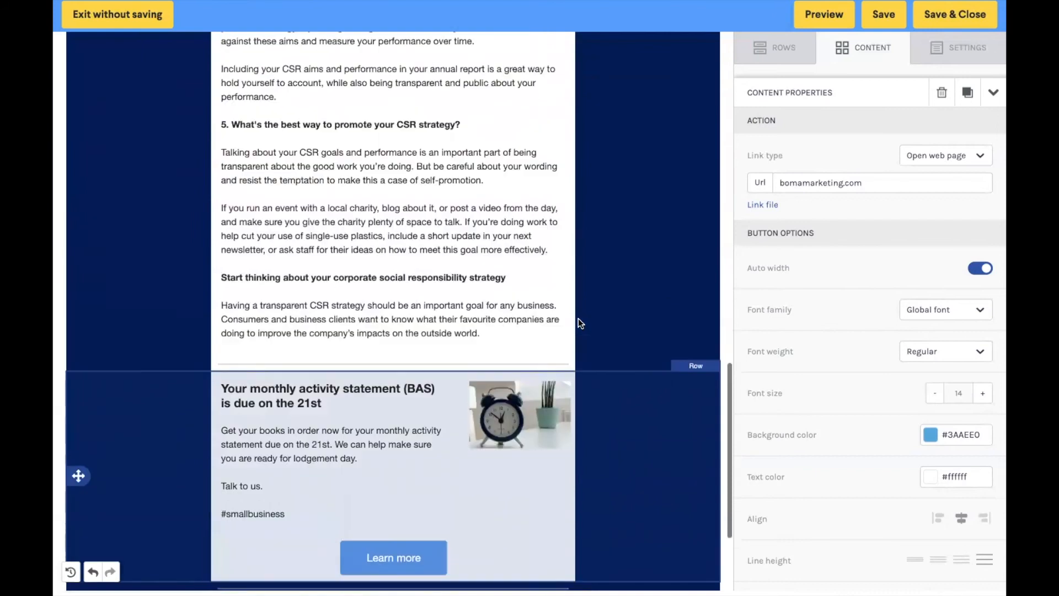
scroll(578, 318, "up", 5)
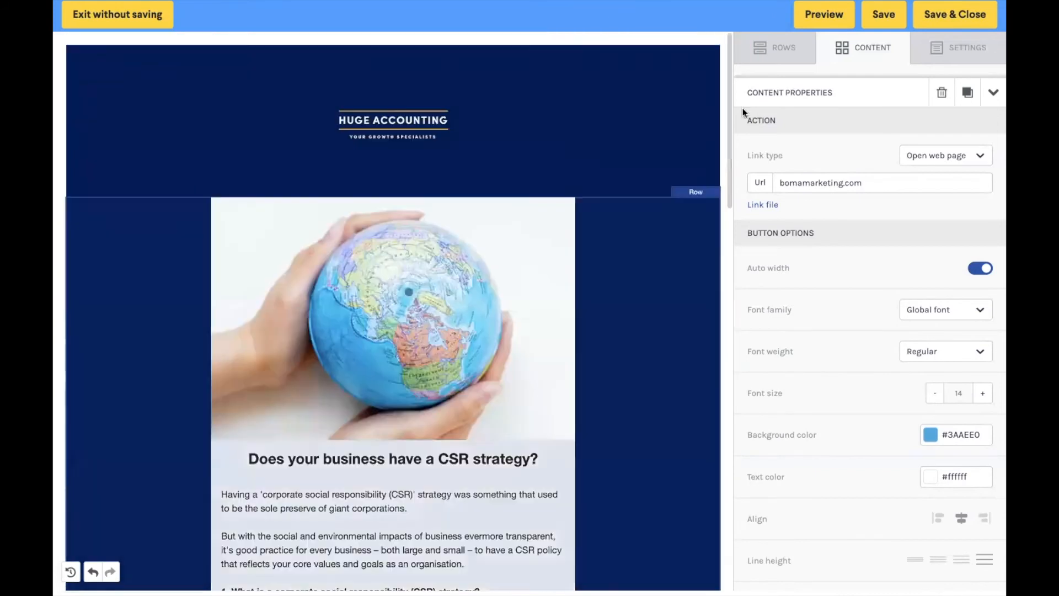
left_click(845, 18)
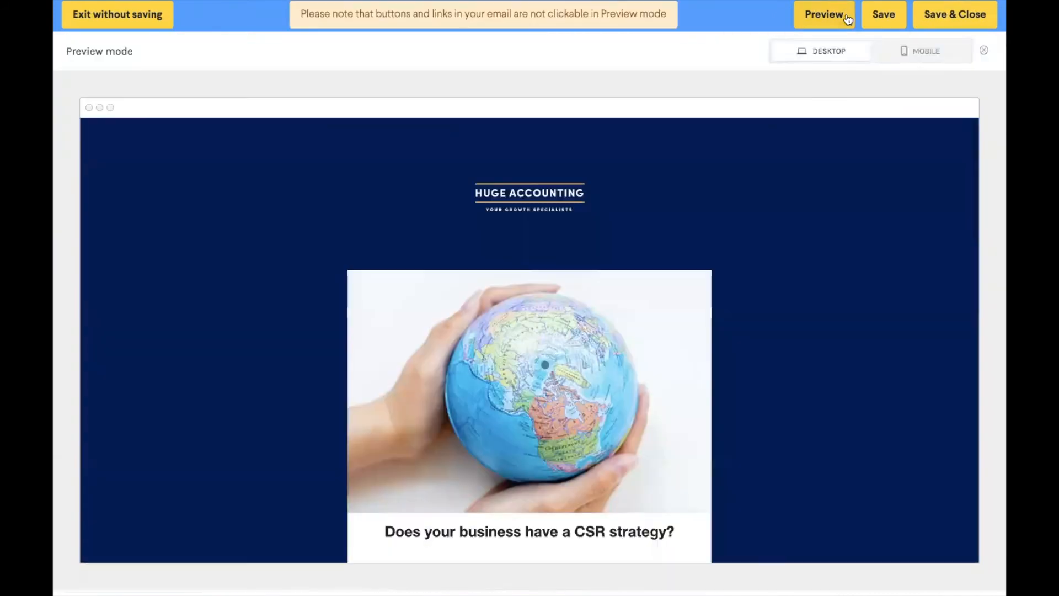
scroll(842, 206, "down", 10)
scroll(842, 206, "down", 10)
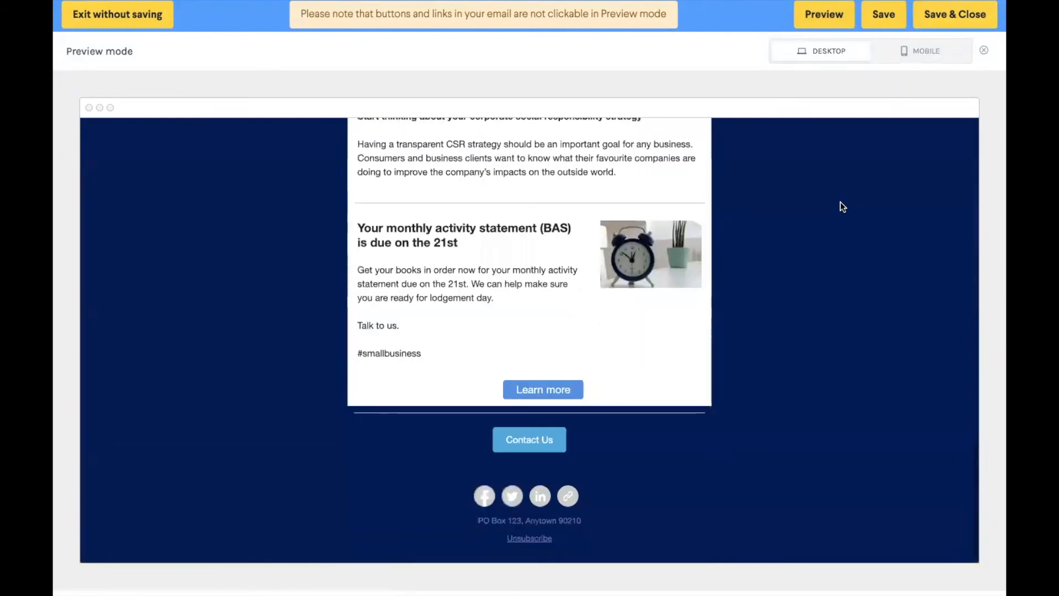
Step: Switch the preview to mobile and examine how both articles and the header are laid out on a phone
left_click(920, 51)
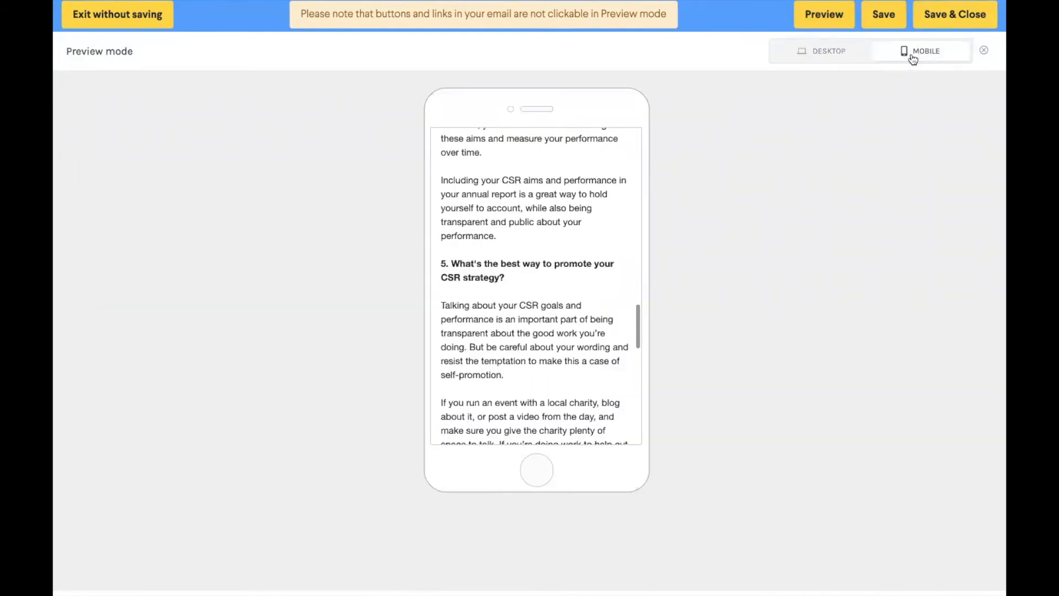
scroll(616, 269, "down", 5)
scroll(613, 268, "down", 6)
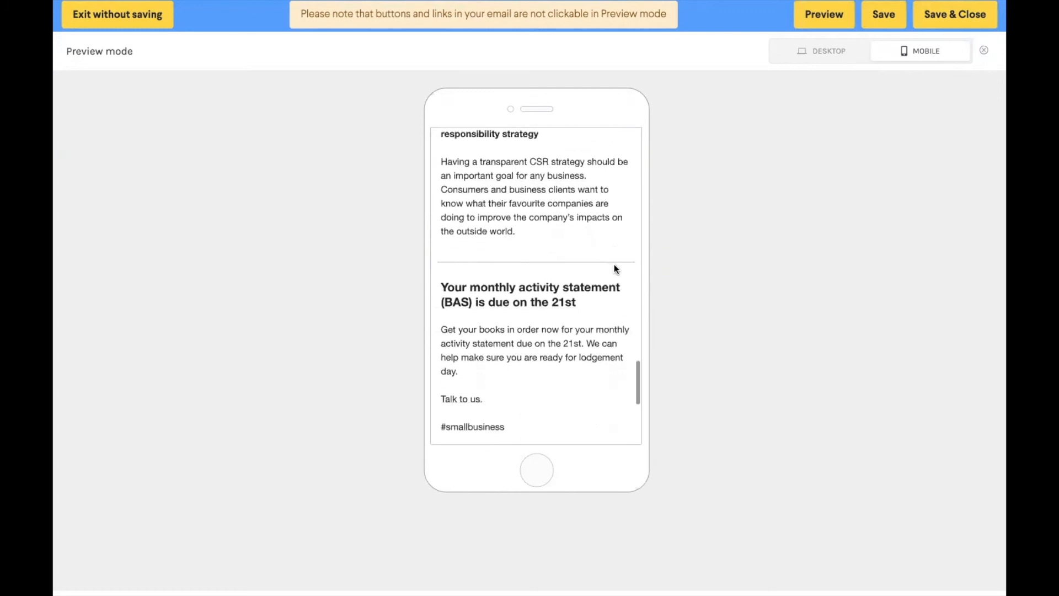
scroll(614, 268, "up", 6)
scroll(614, 265, "up", 20)
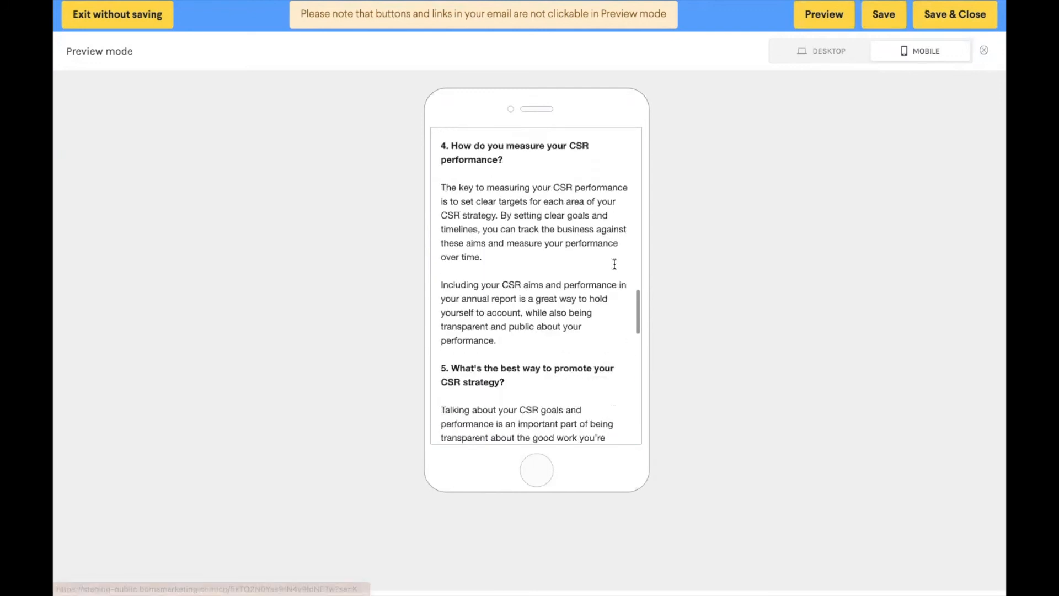
scroll(614, 264, "up", 5)
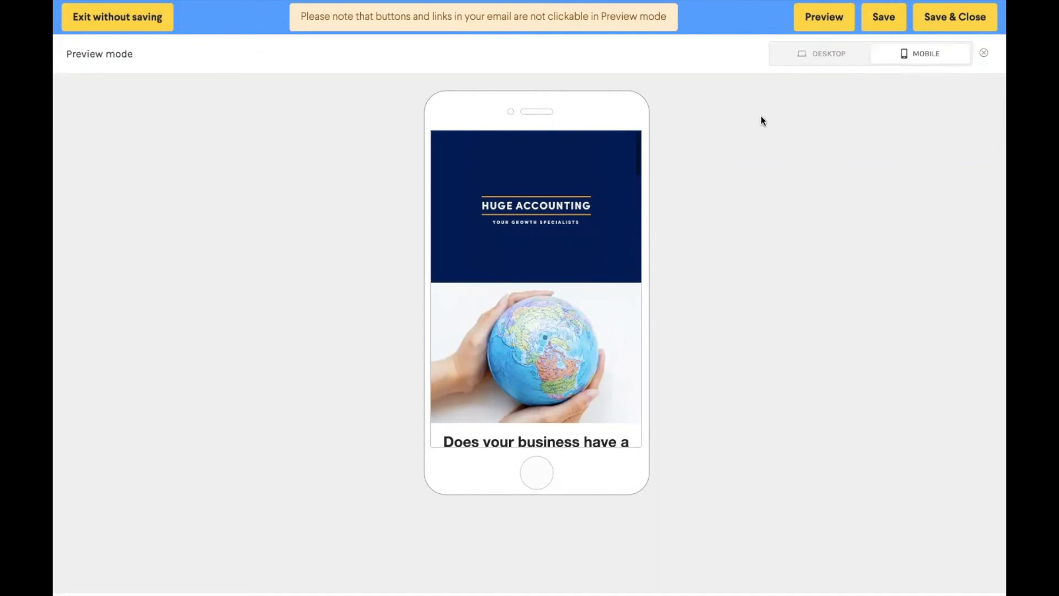
Step: Save and close the email content, then enter the subject "Newsletter Update November 2022" and the preview description "Does your business have a CSR Strategy?"
left_click(947, 21)
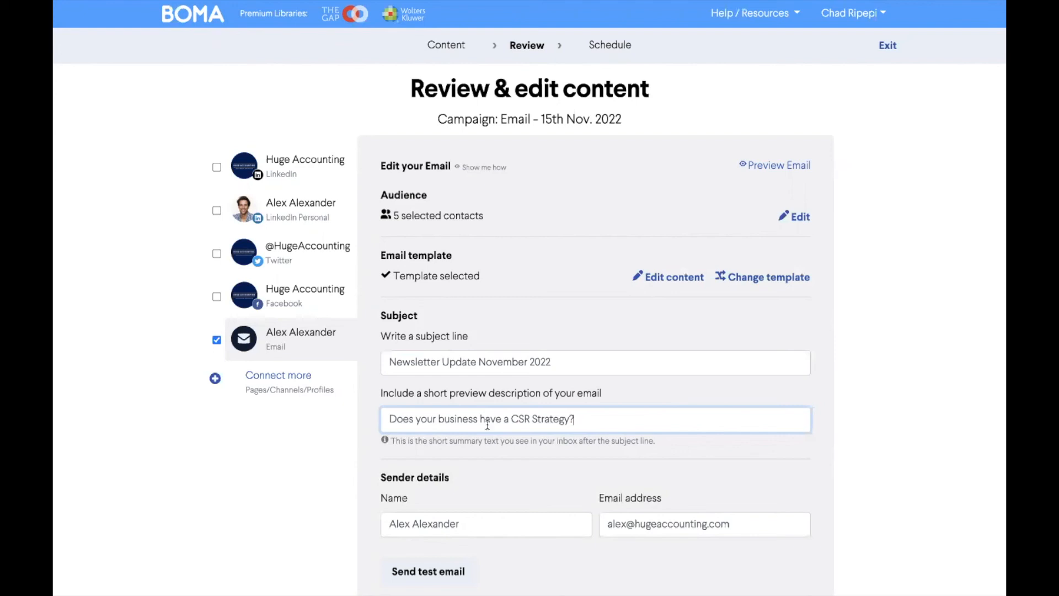
Step: Replace the sender's email address and name with those of the new sender
left_click(607, 524)
left_click(625, 524)
key("BackSpace")
key("BackSpace")
key("BackSpace")
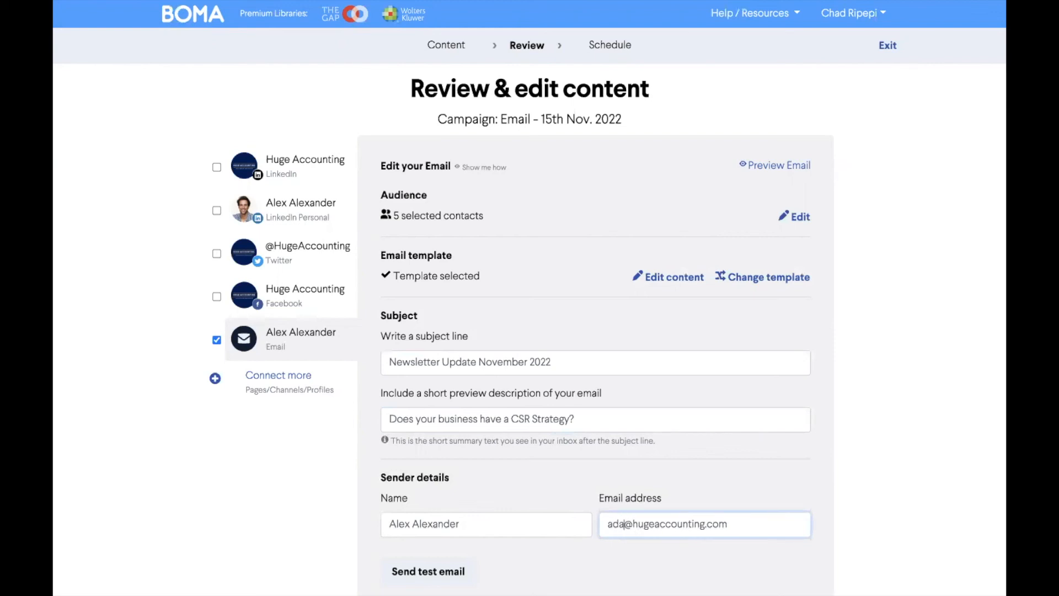
triple_click(538, 524)
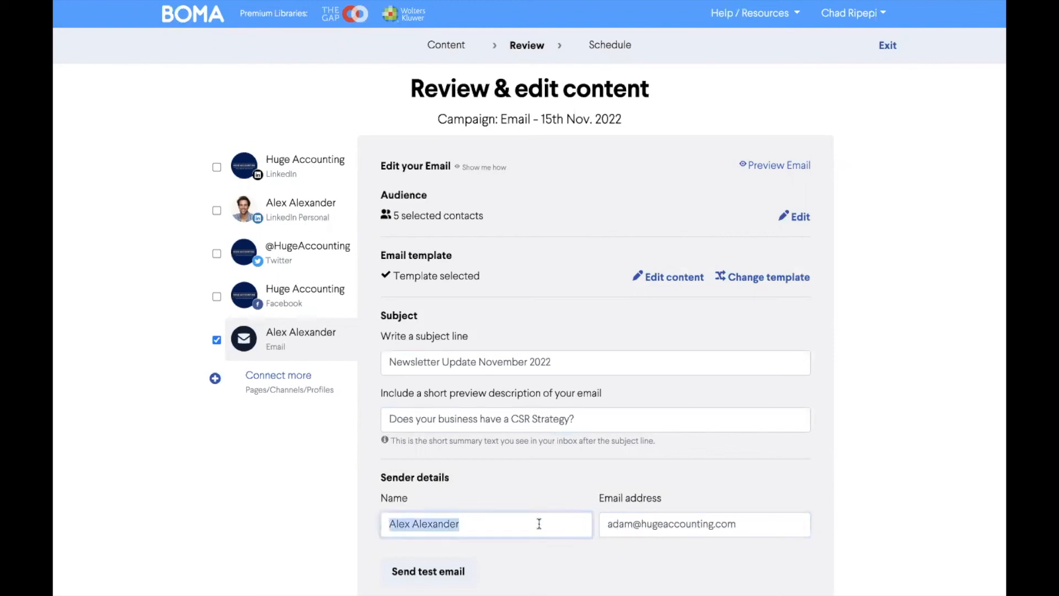
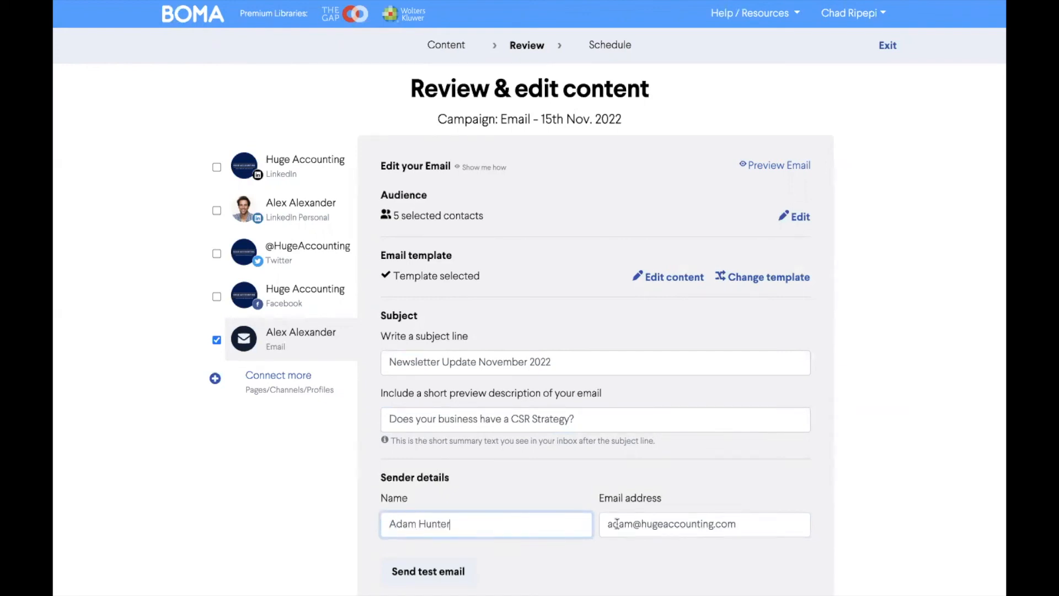
Step: Open the test email address entry and look over the campaign sharing and delivery scheduling options
scroll(617, 523, "down", 3)
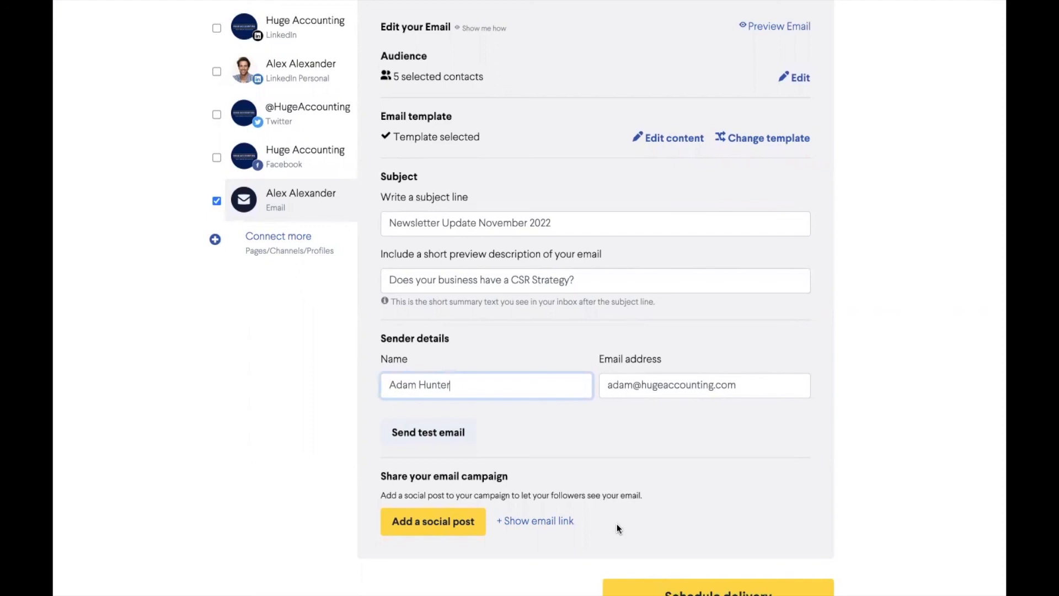
left_click(451, 435)
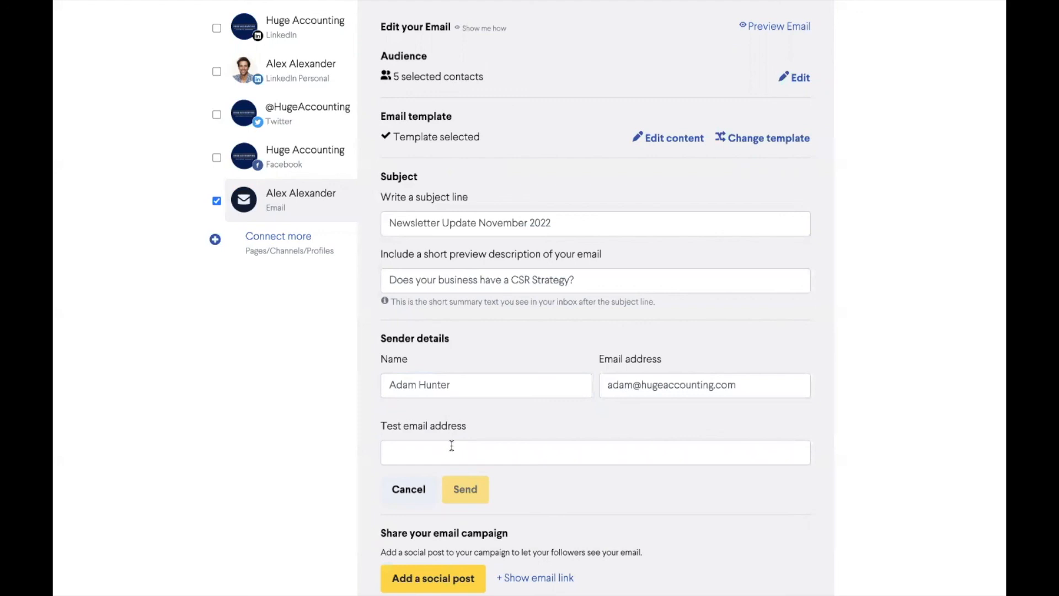
left_click(452, 444)
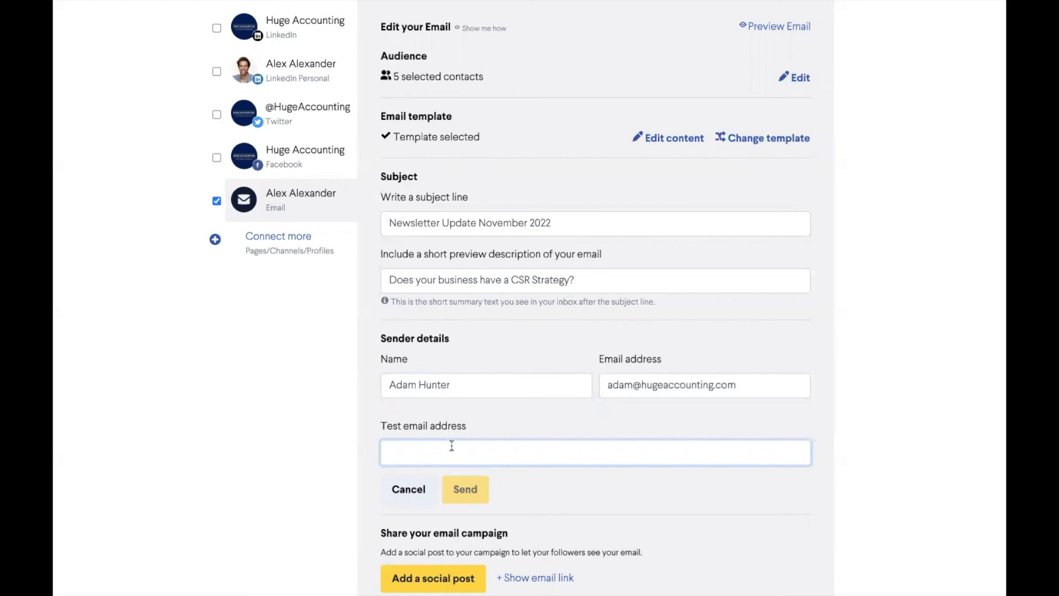
scroll(451, 445, "down", 2)
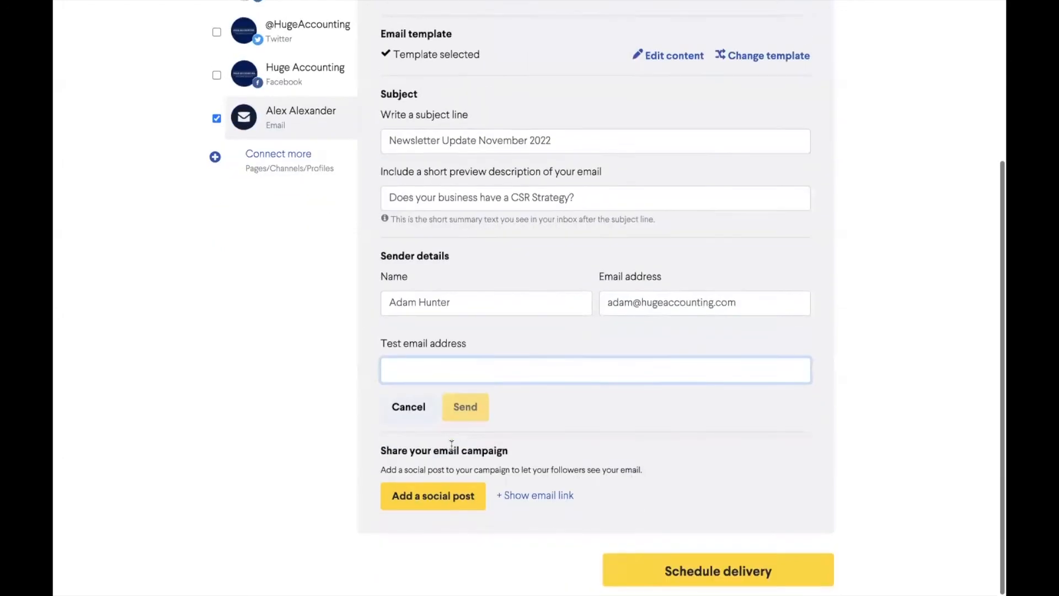